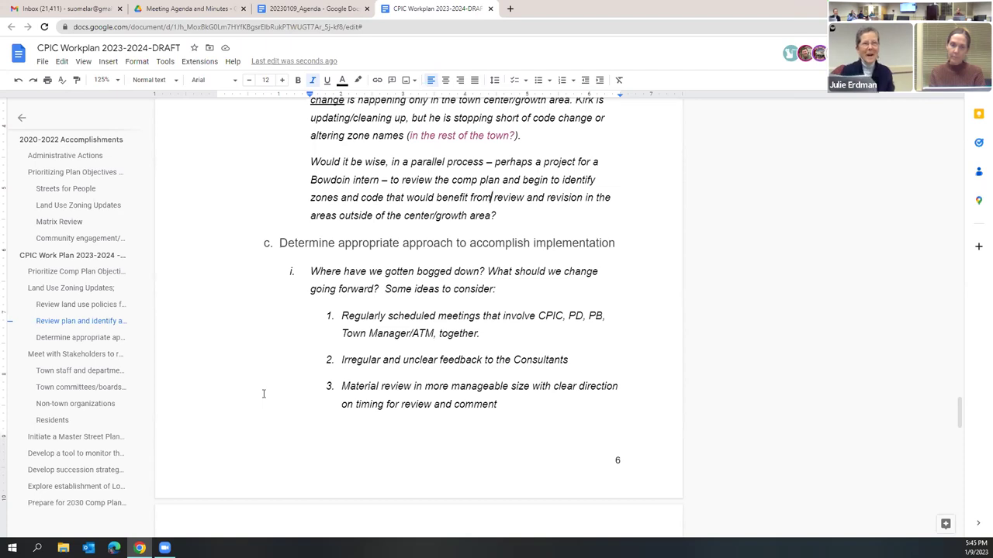
Step: Open CPIC dept&committee assignments from Top Comp Plan - CPIC > CPIC Work Plan and Matrix > Department Updates
click(190, 9)
click(264, 82)
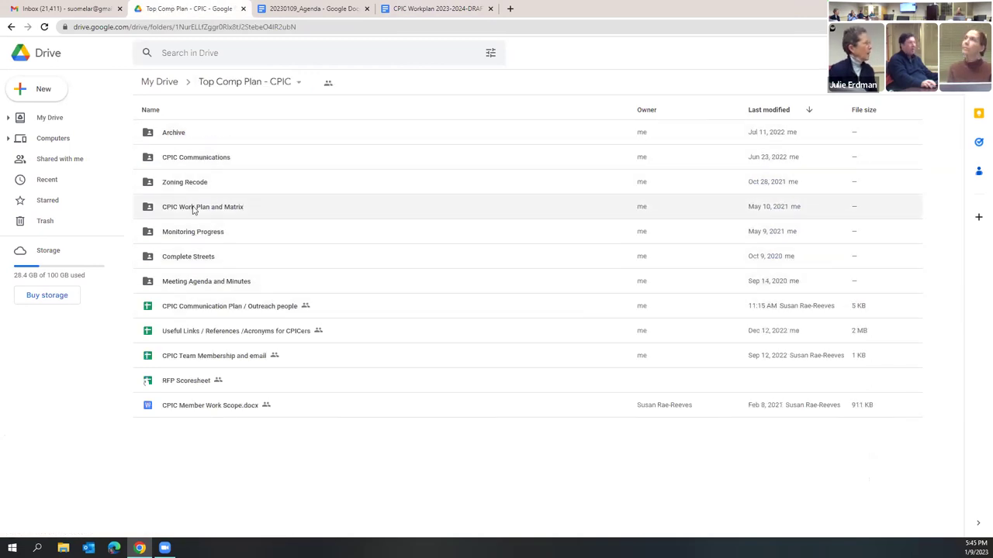
double_click(194, 208)
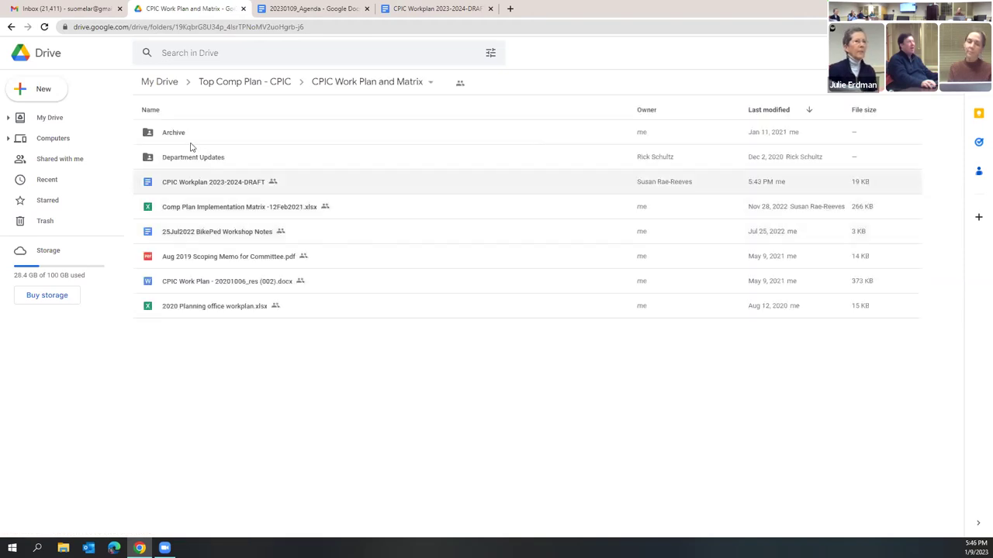
double_click(194, 159)
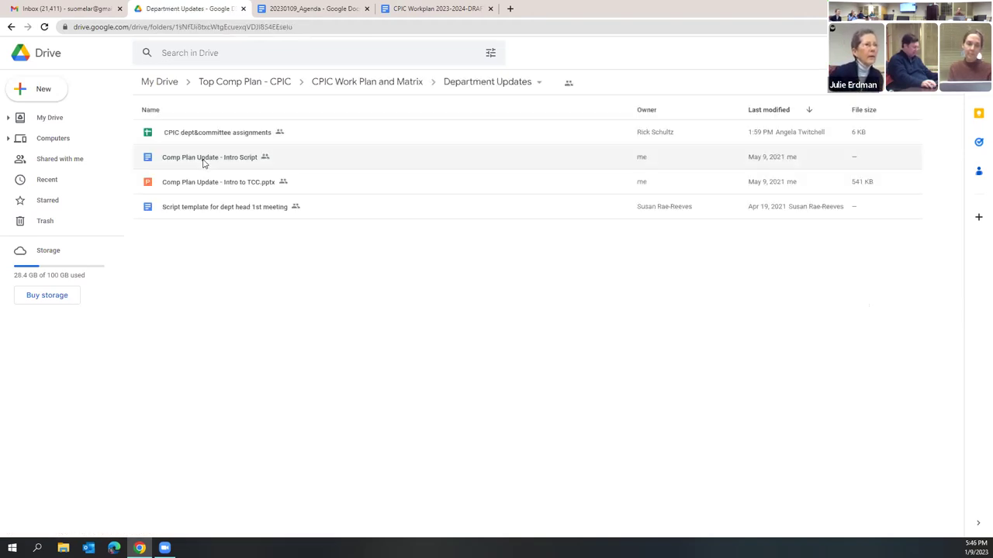
double_click(194, 132)
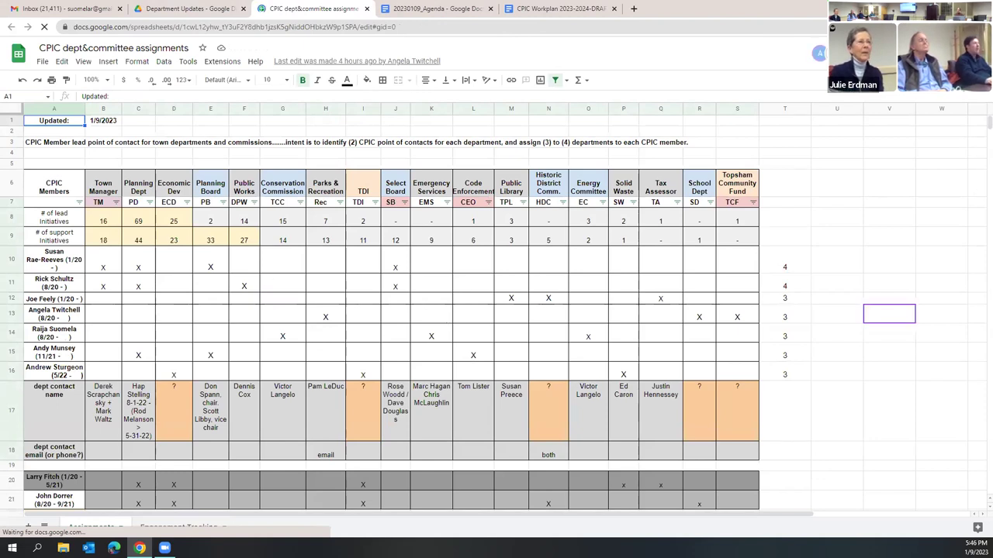
Step: Move between the Drive folders and the assignments sheet, reopening Department Updates, and end on the sheet
click(190, 8)
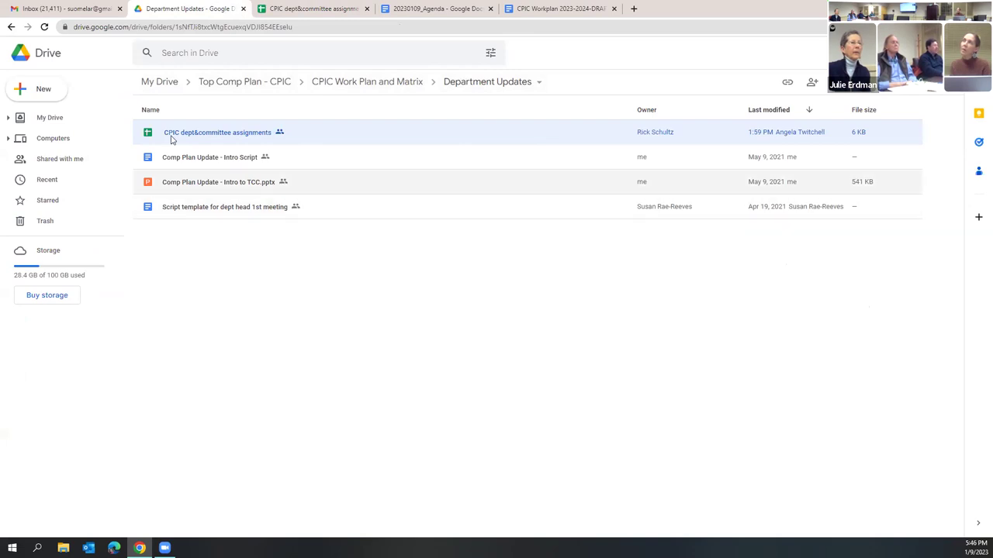
click(294, 8)
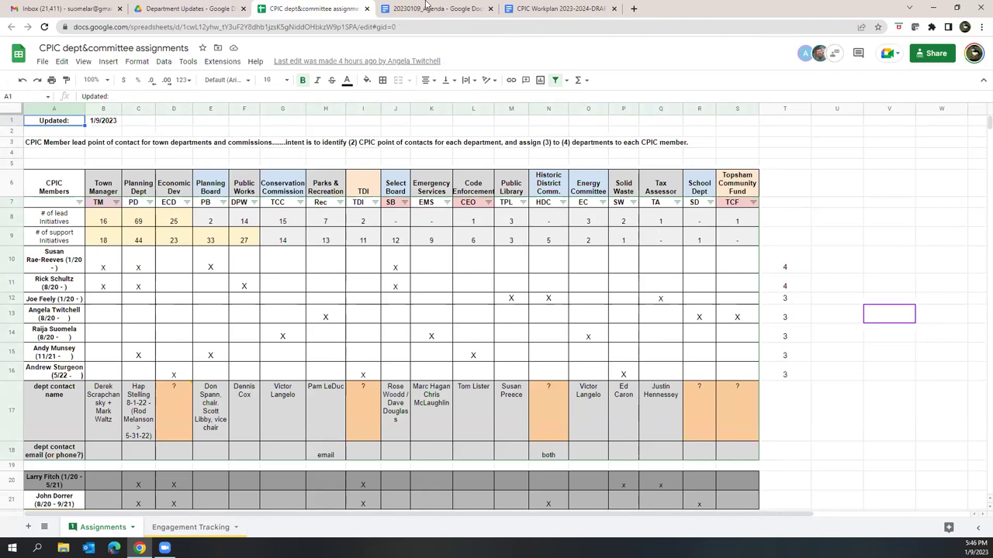
click(186, 9)
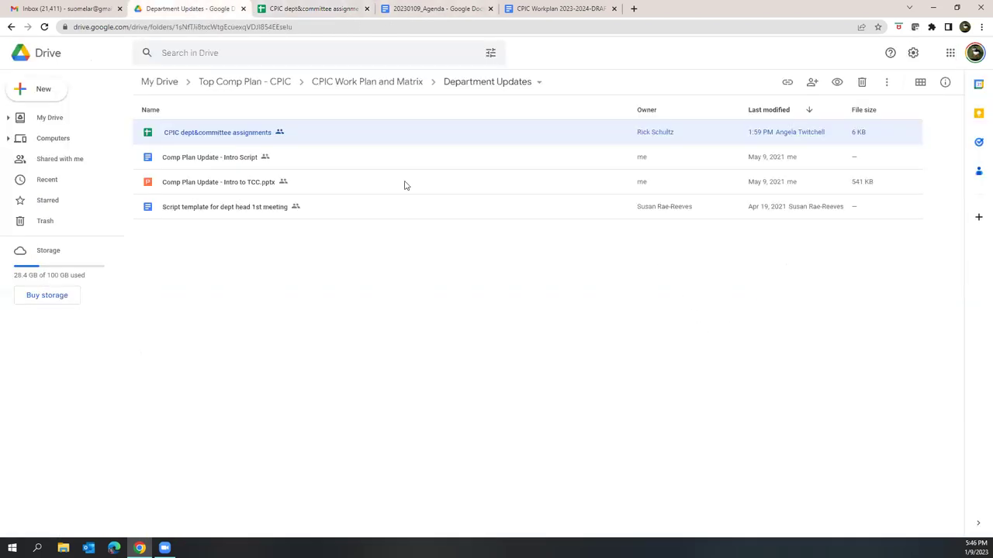
click(396, 100)
click(396, 84)
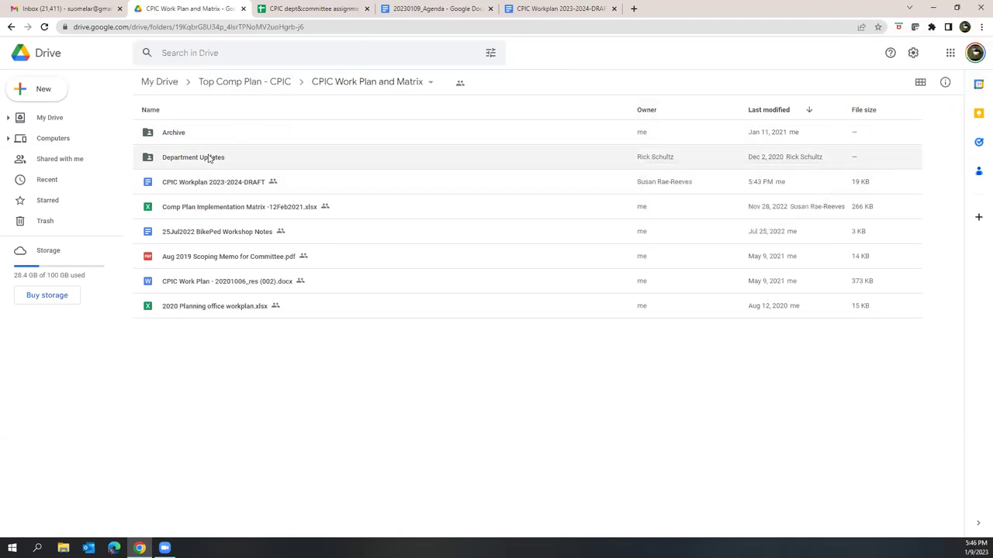
click(341, 9)
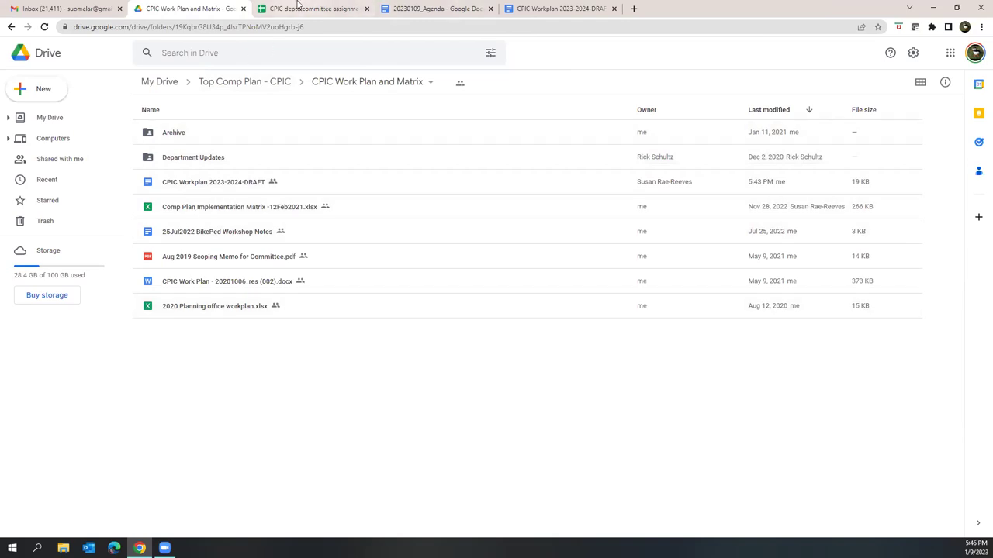
click(219, 6)
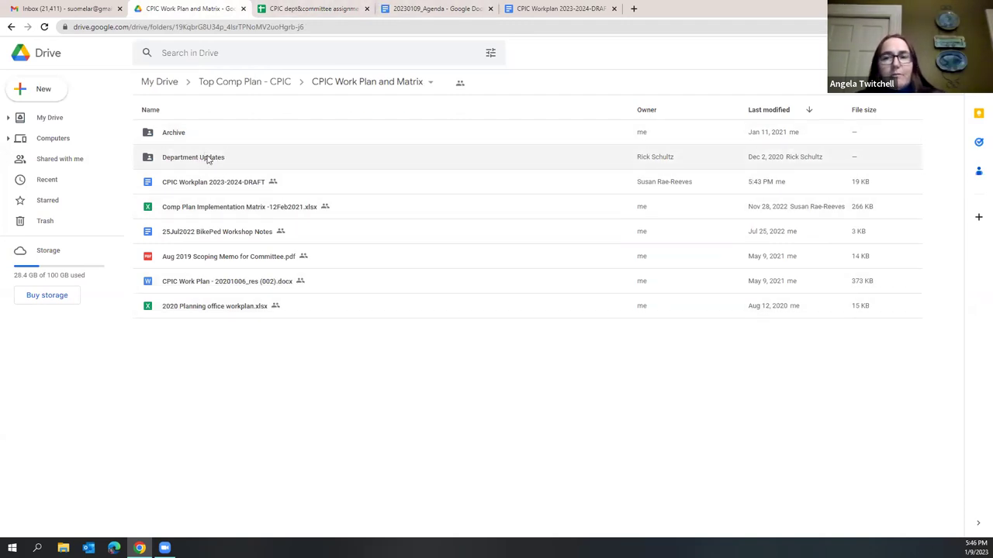
double_click(206, 157)
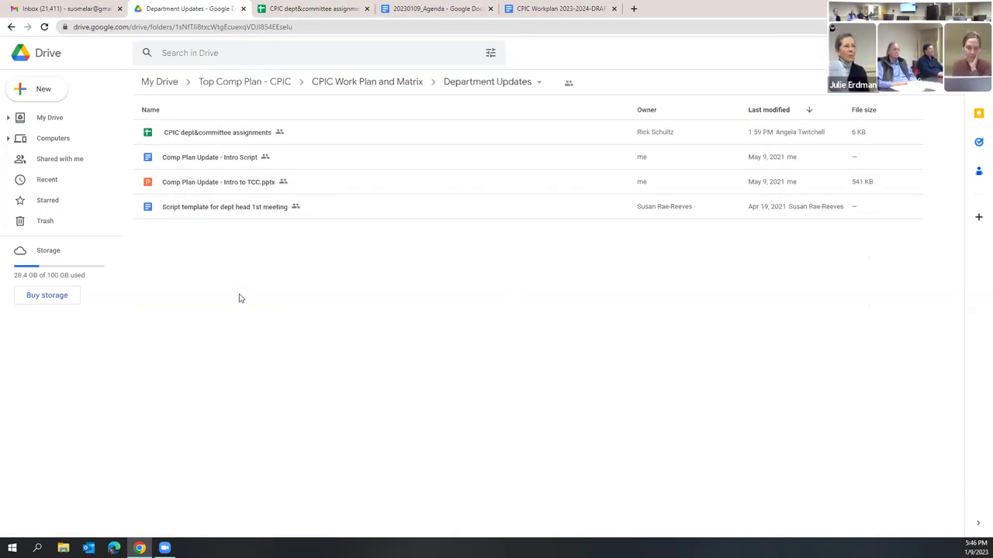
click(310, 7)
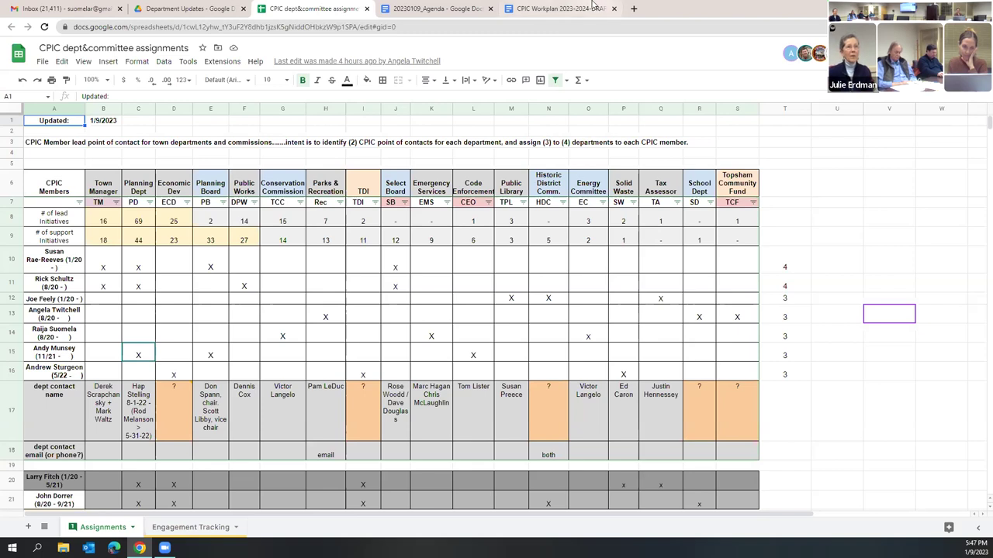
click(593, 7)
scroll(519, 335, down, 5)
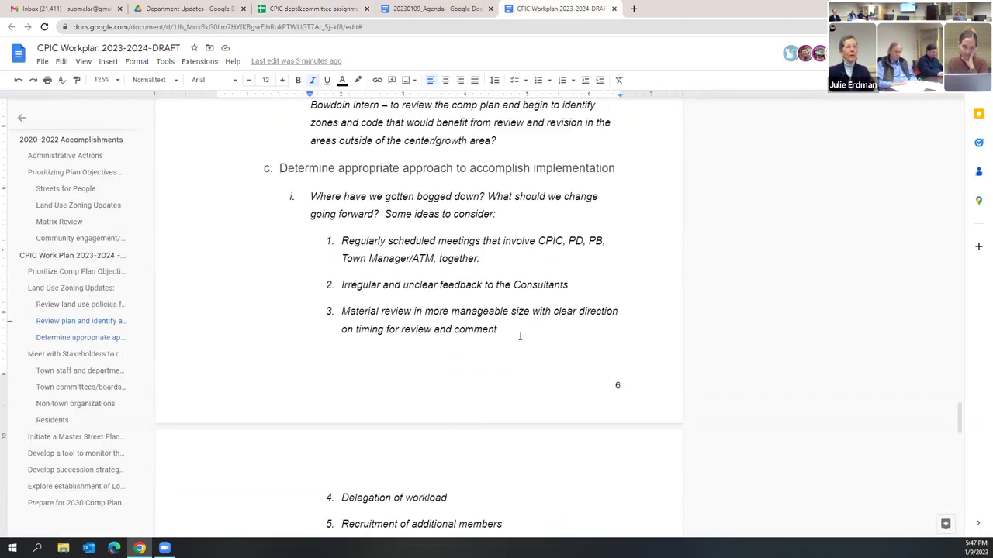
scroll(485, 357, down, 5)
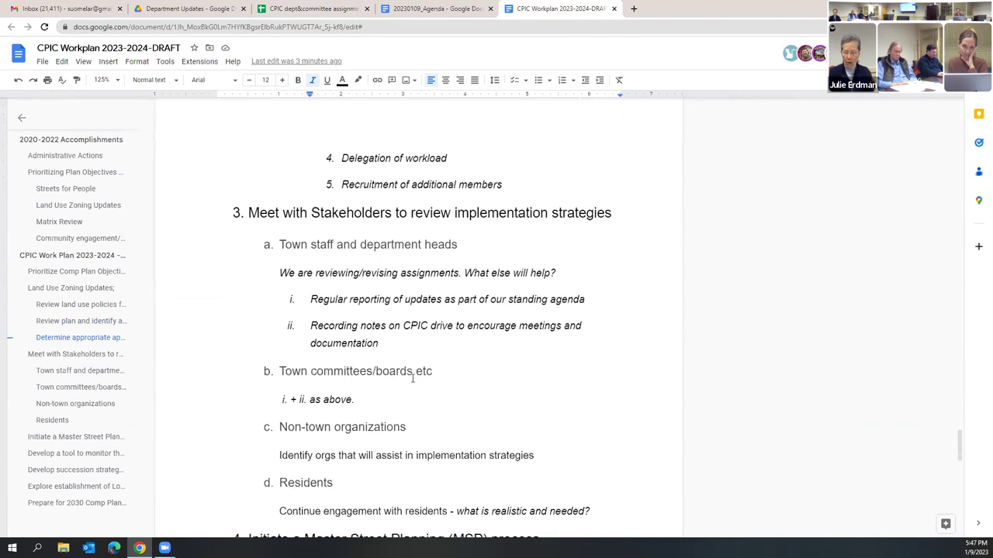
scroll(411, 328, down, 5)
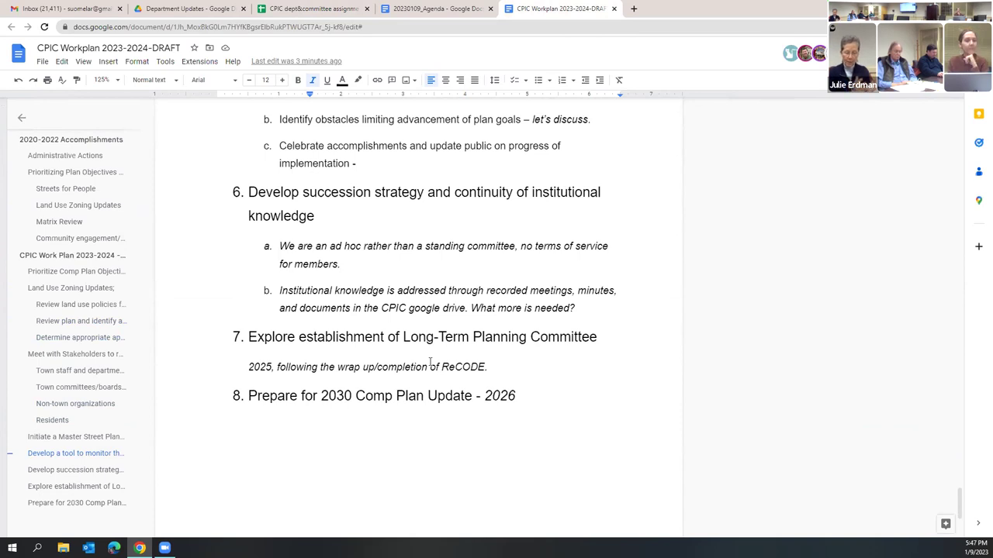
scroll(430, 363, up, 15)
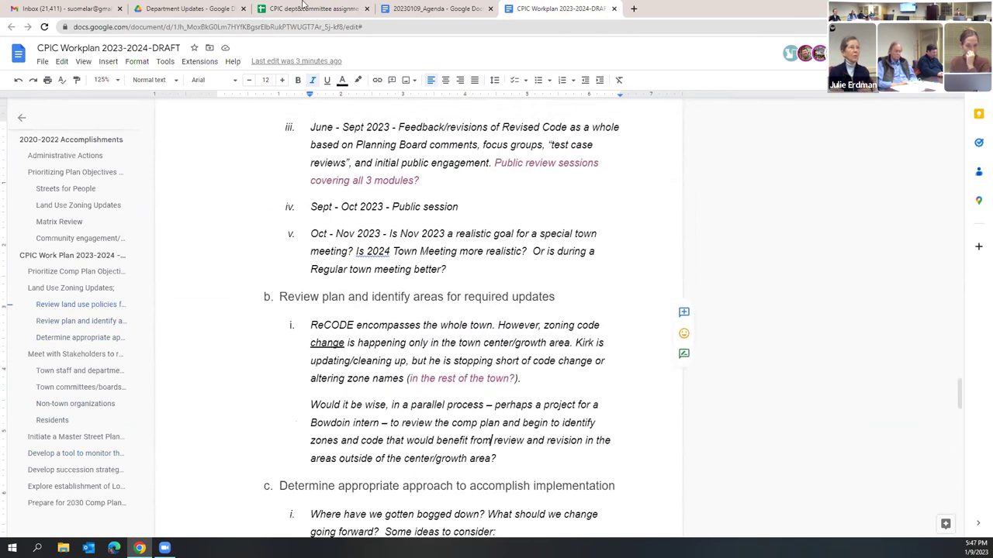
key(ctrl+3)
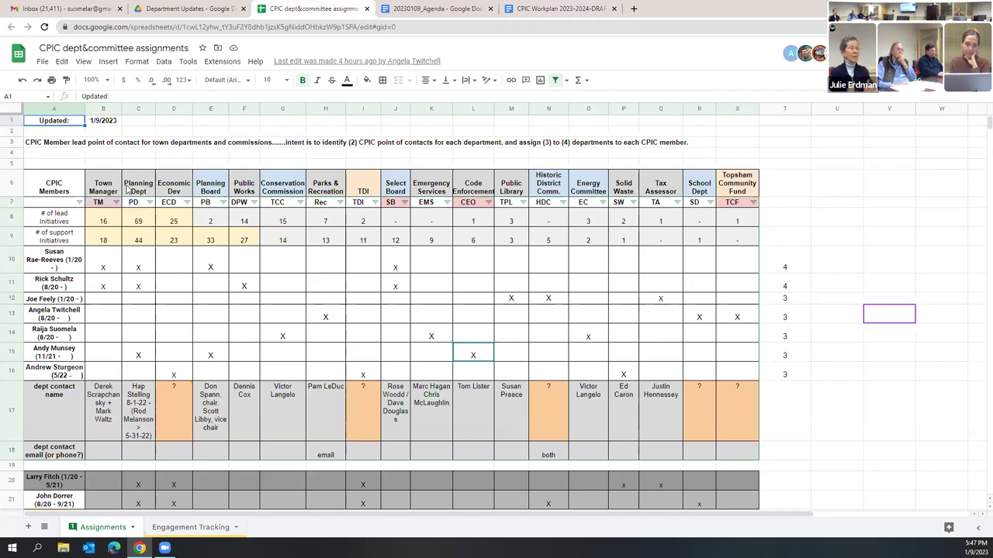
Step: Insert a blank column before column T, next to Topsham Community Fund
click(740, 190)
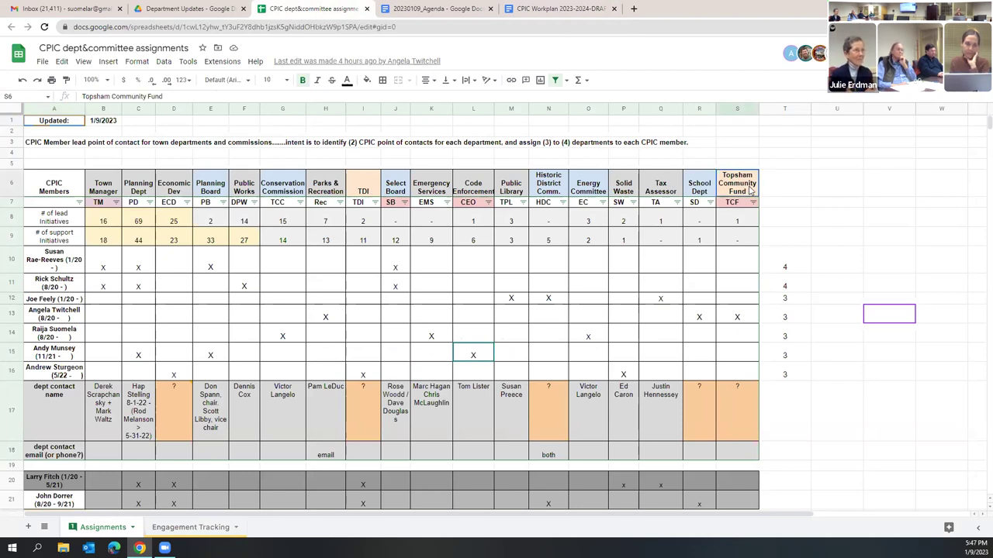
click(780, 106)
right_click(780, 105)
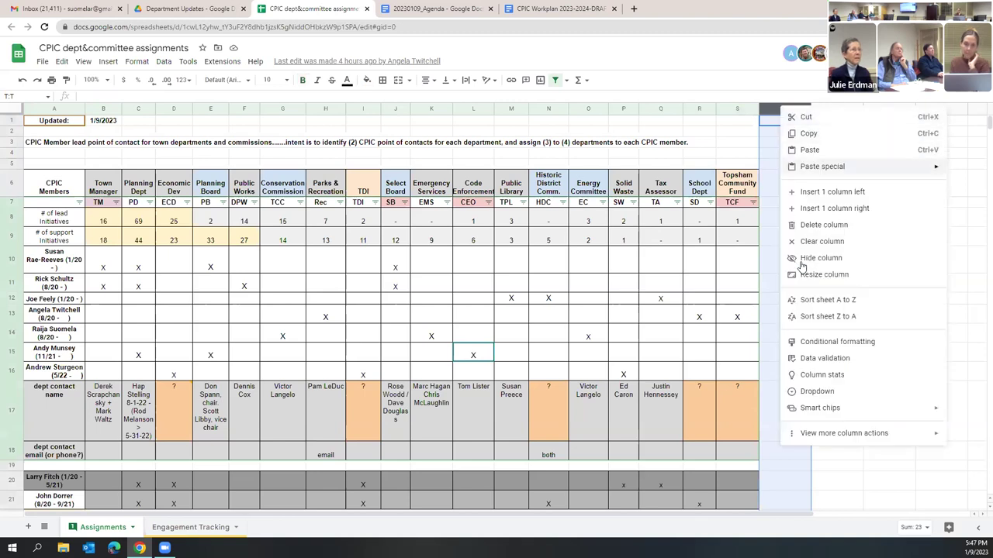
click(829, 193)
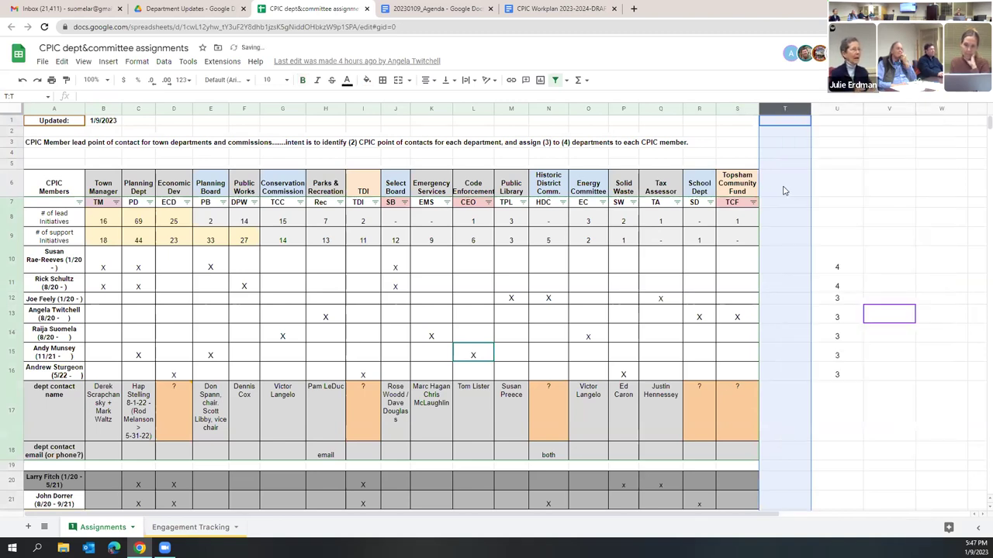
Step: Copy the Topsham Community Fund block S6:S18 into column T, enter 'f' in T6, and select T7:T17
click(754, 189)
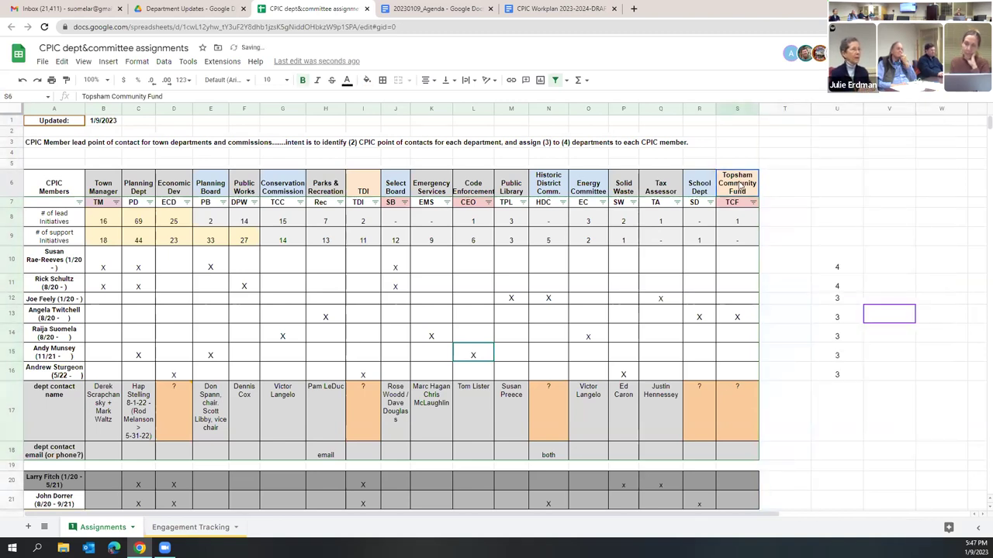
shift+click(740, 455)
key(ctrl+c)
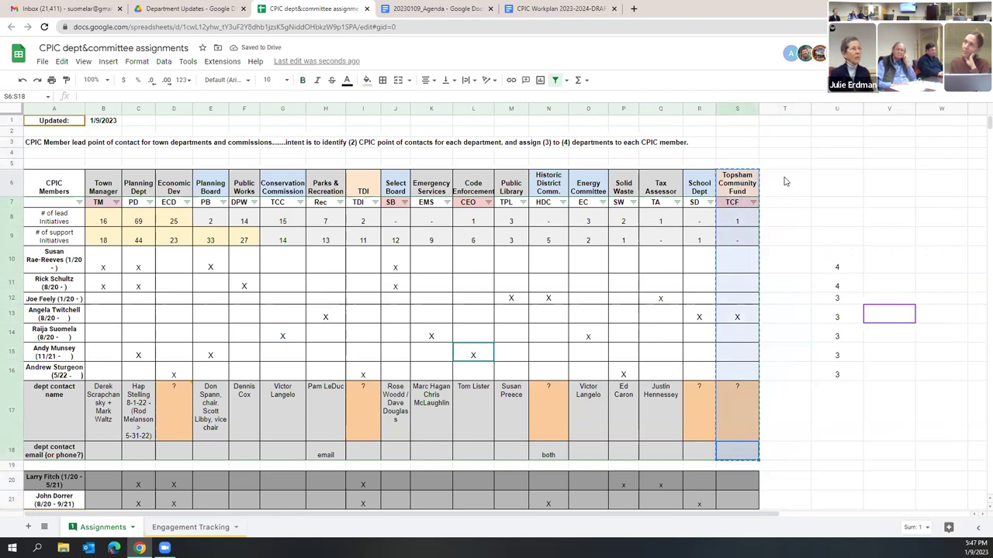
click(788, 184)
key(ctrl+v)
click(786, 183)
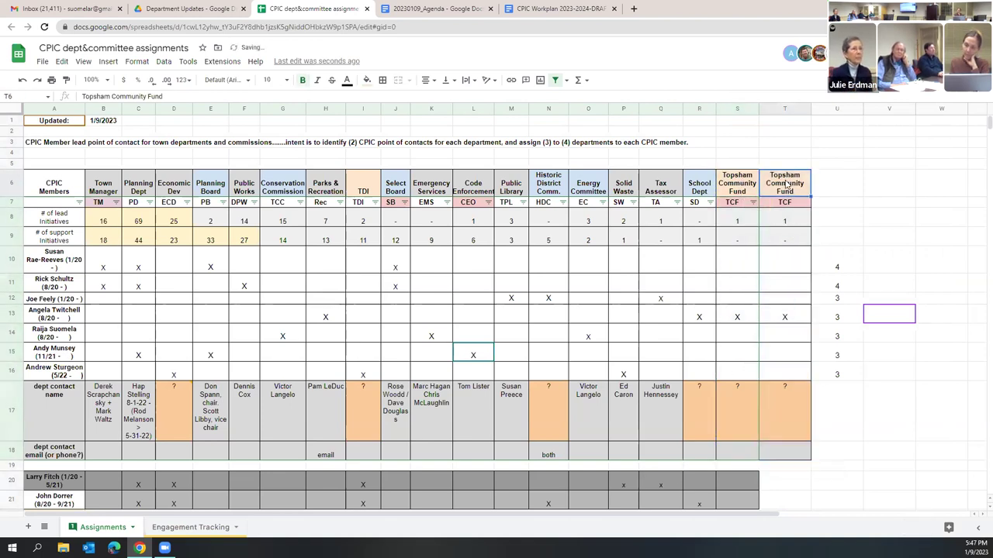
text(f)
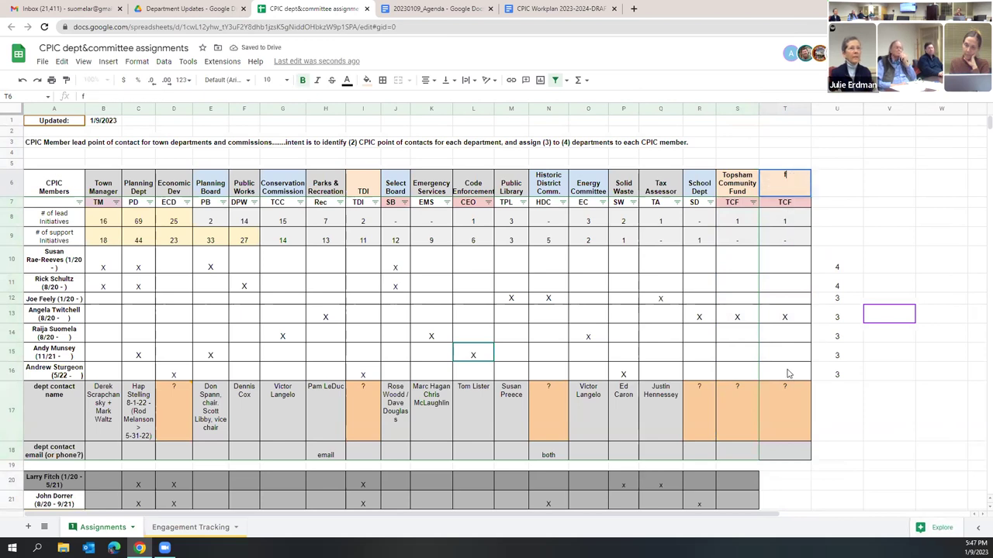
drag(785, 411, 785, 204)
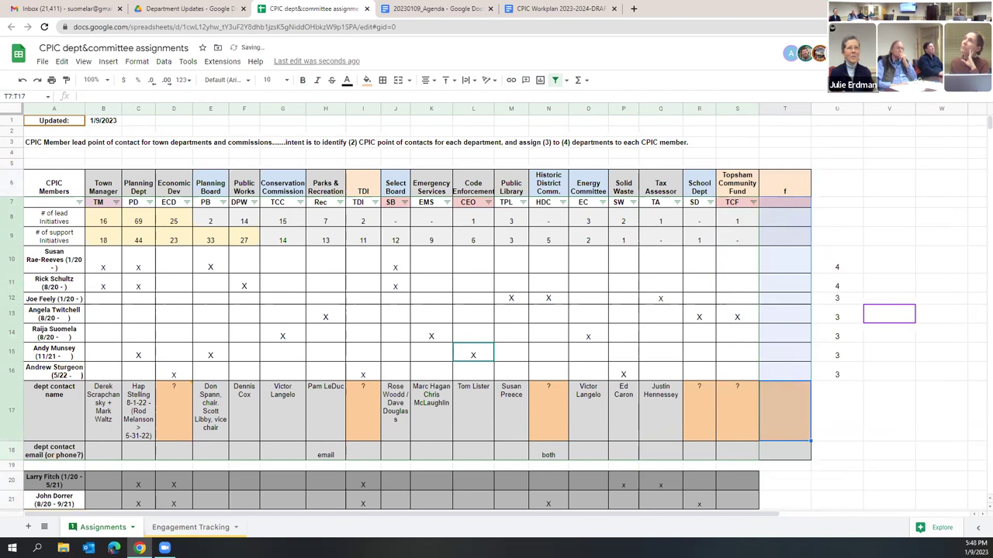
click(793, 186)
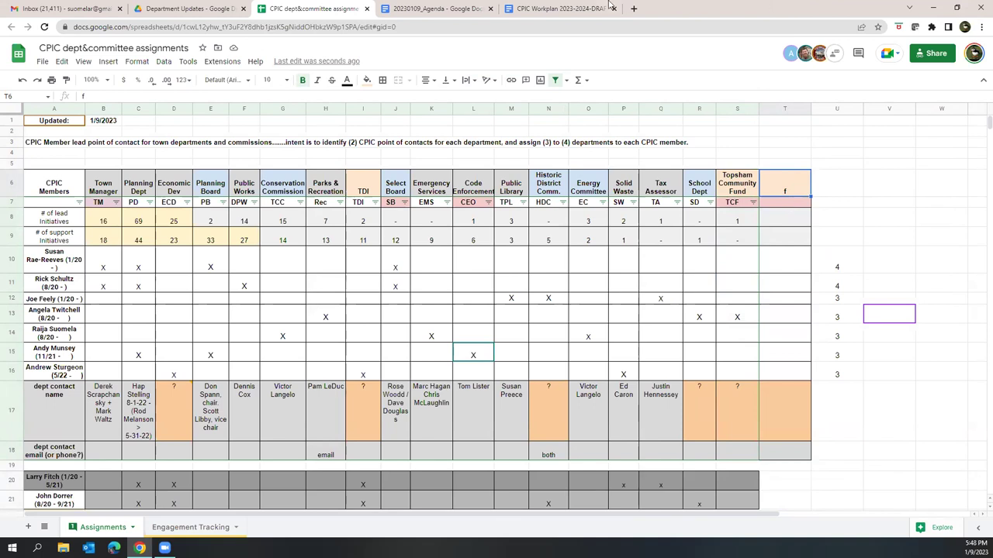
Step: Switch to the CPIC Workplan 2023-2024-DRAFT document and scroll down through it
key(ctrl+9)
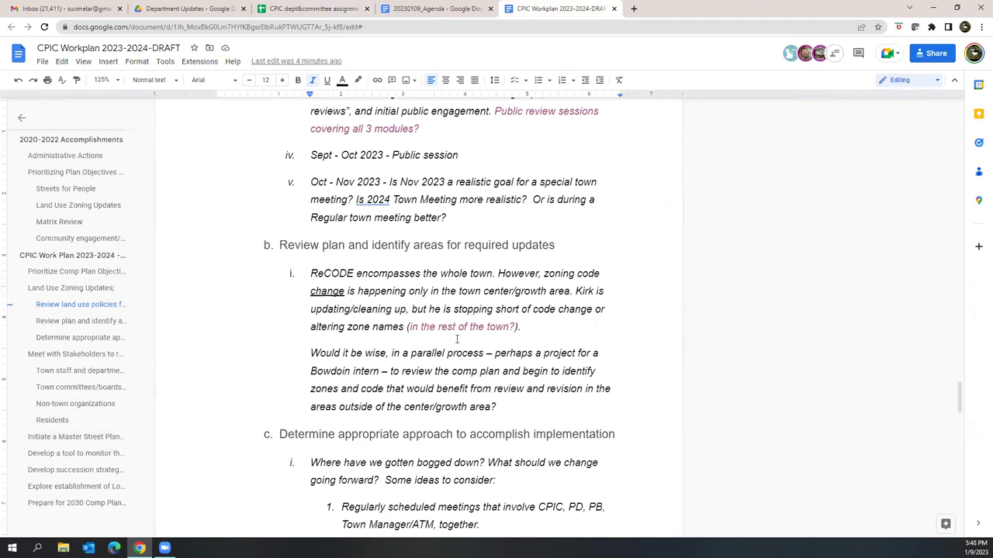
scroll(468, 314, down, 3)
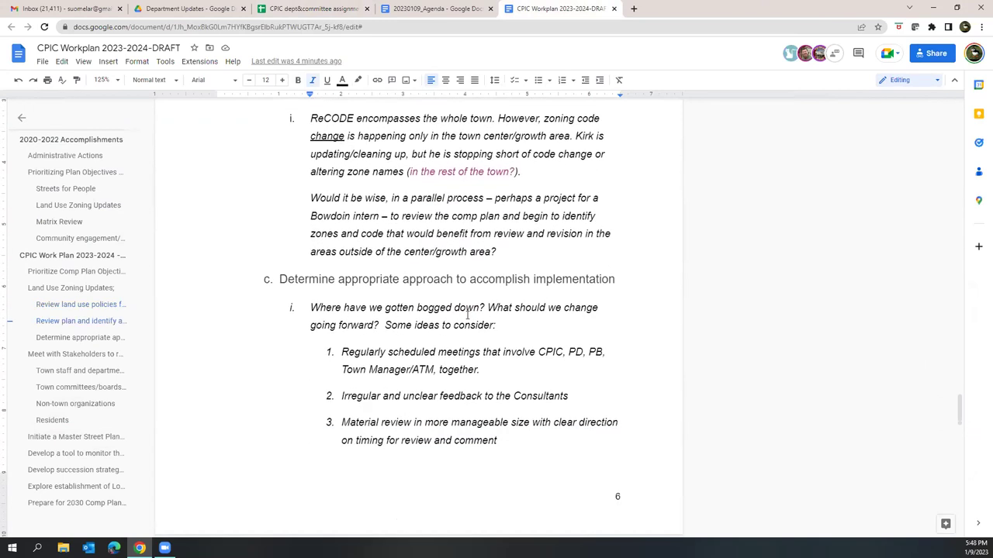
scroll(496, 384, down, 7)
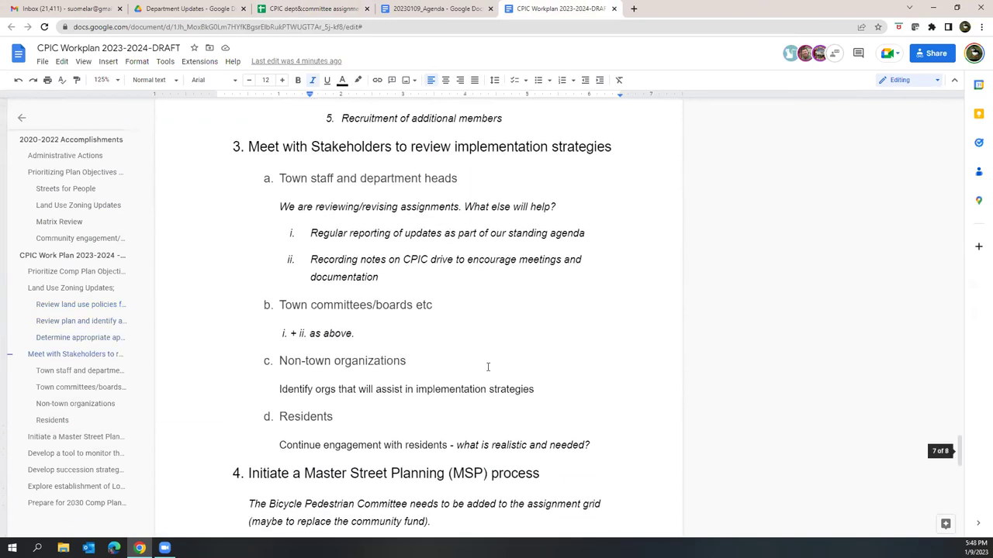
Step: Scroll the workplan down to section 8, then return to the CPIC dept&committee assignments sheet
scroll(488, 367, down, 8)
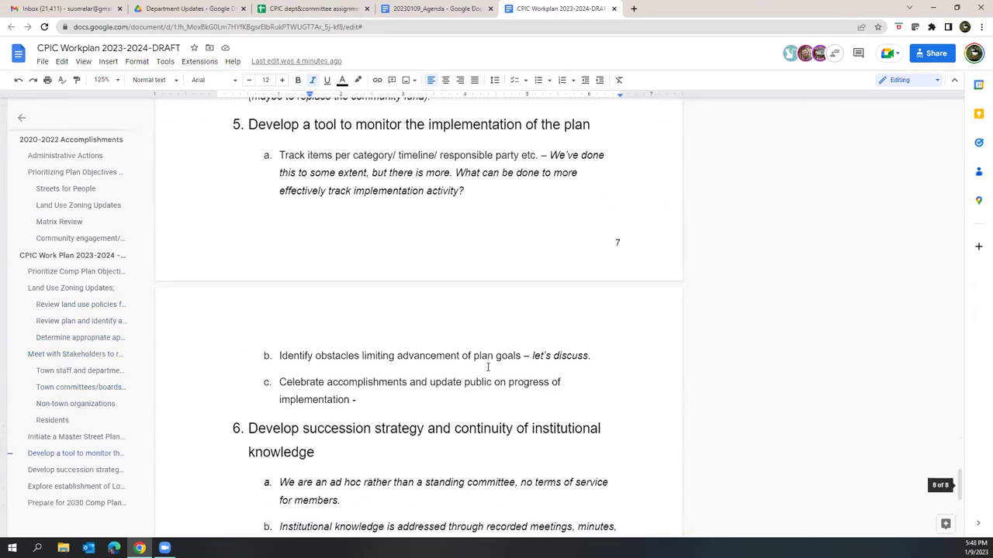
scroll(488, 367, down, 2)
scroll(531, 251, up, 1)
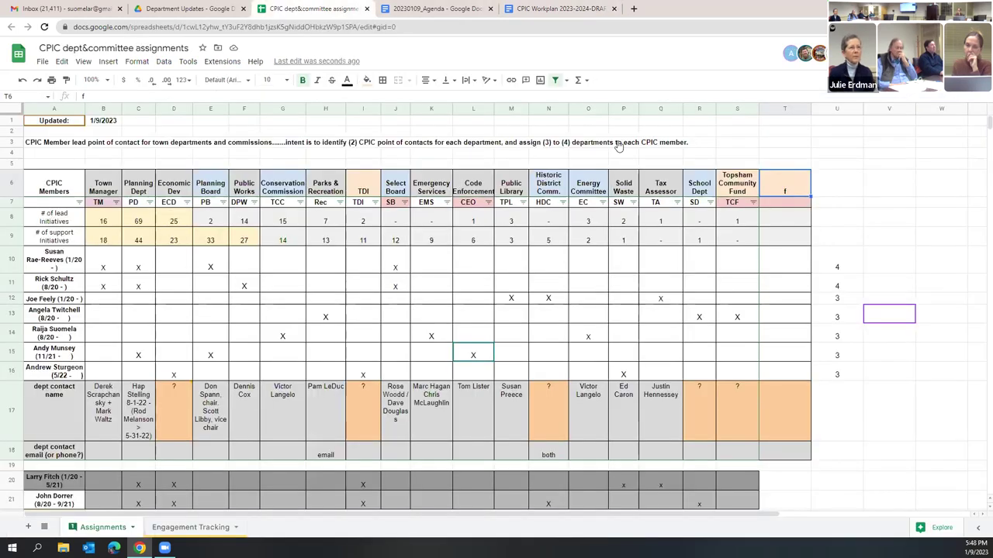
click(310, 8)
Step: Enter 'Bike Ped Committee' as the T6 header and check the Topsham Community Fund lead count
text(Bike Ped Committee)
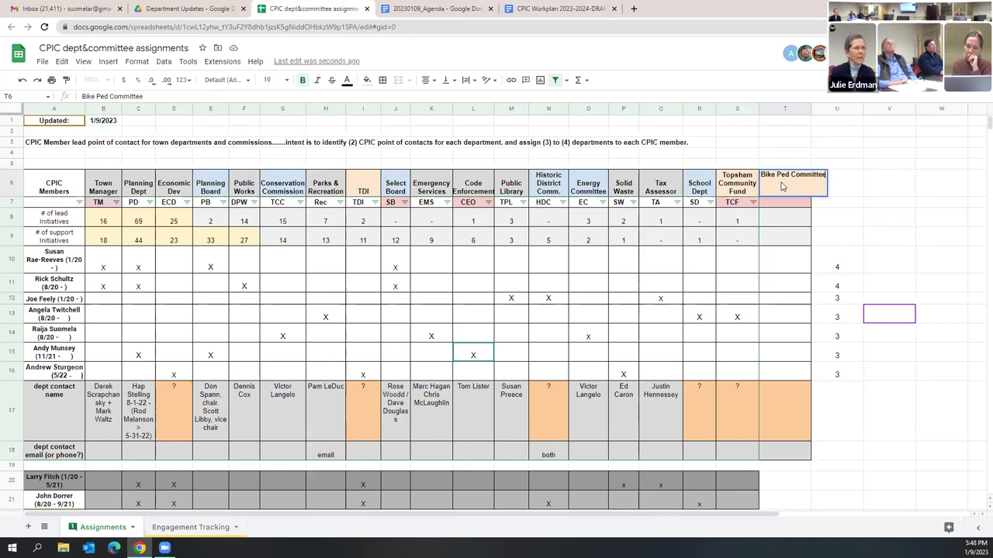
key(Return)
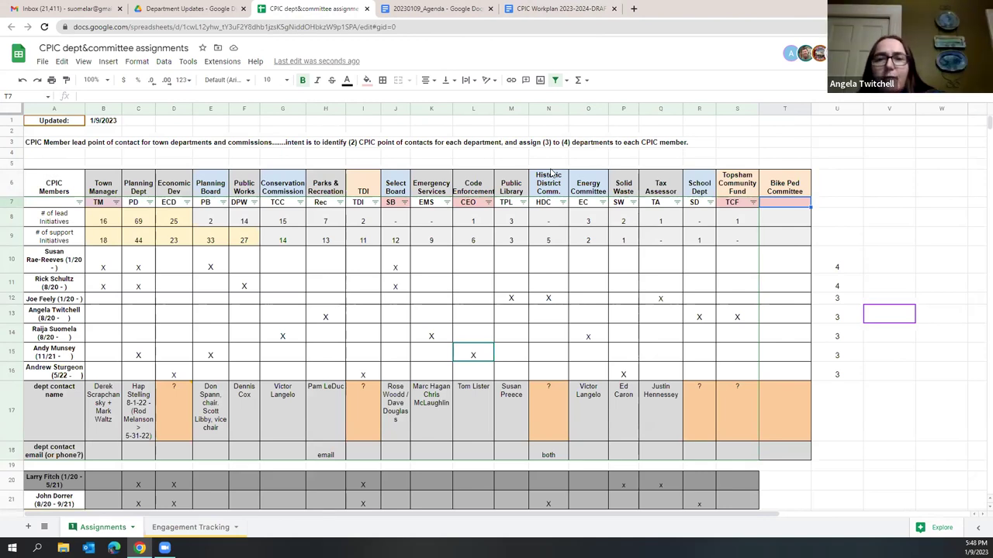
click(737, 221)
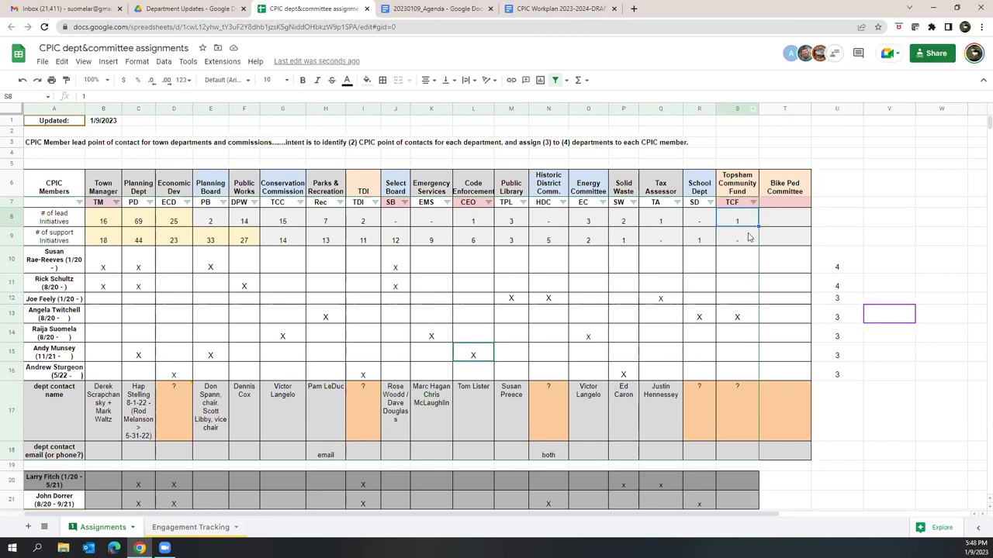
click(799, 205)
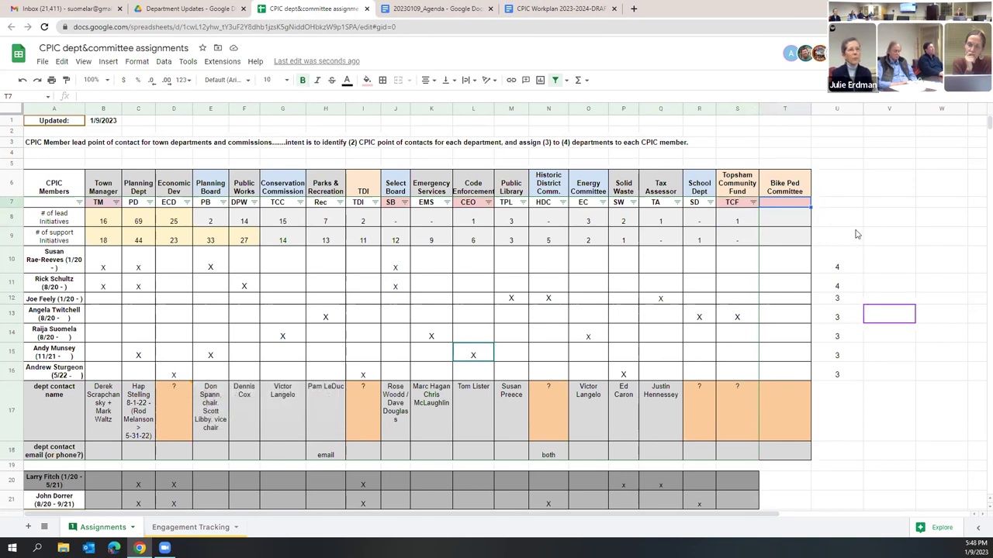
click(784, 191)
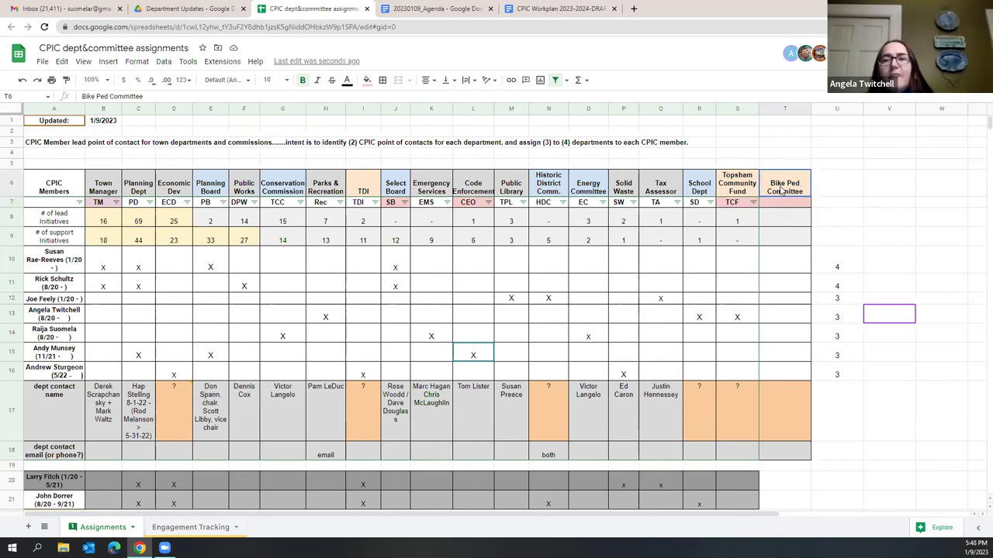
Step: Check the member totals in U10, U11 and U12, then select totals column U
click(840, 268)
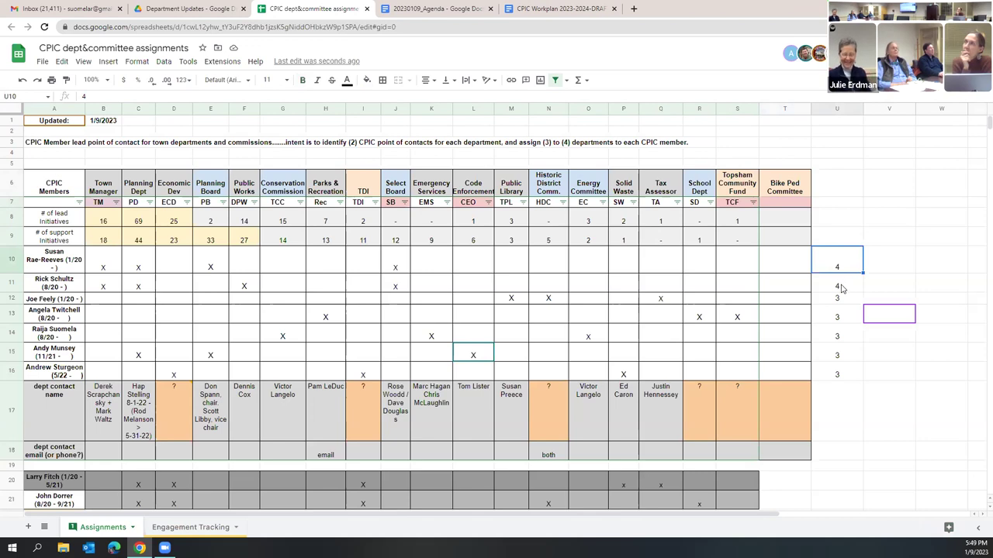
click(841, 289)
click(841, 299)
click(827, 109)
Step: Insert a column before the totals, paste the orange header format into U6, and title it 'Community Center Committee'
right_click(826, 109)
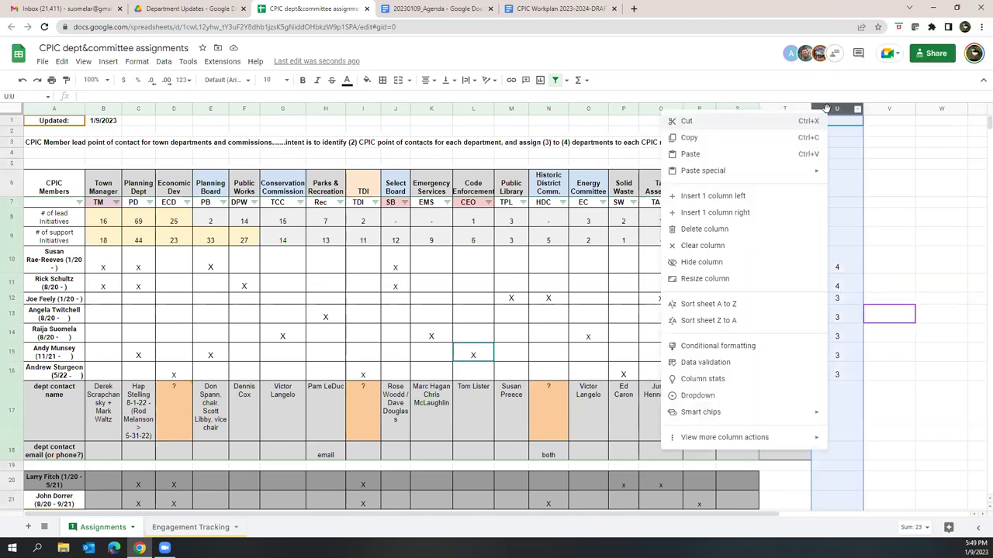
click(721, 199)
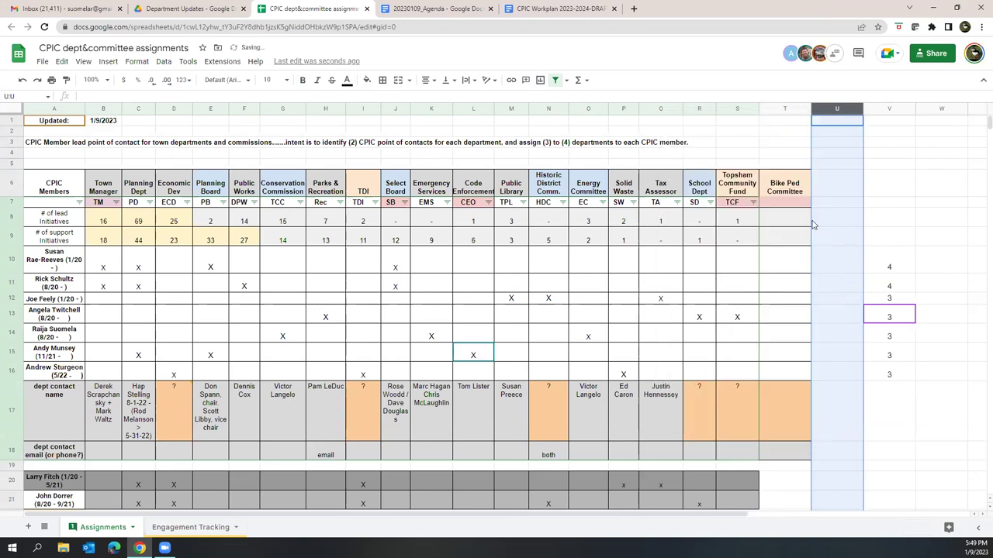
click(838, 191)
key(ctrl+v)
text(Community Ce)
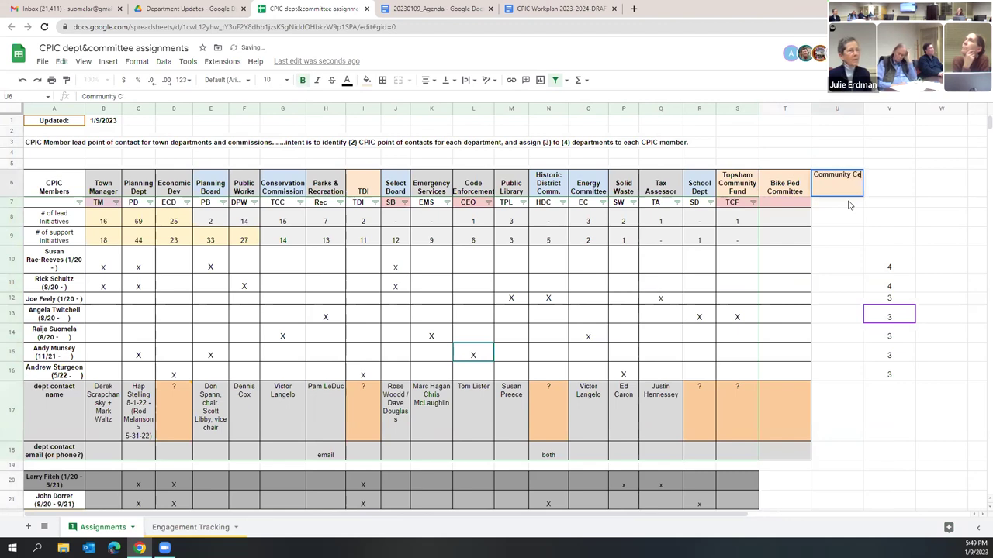
text(nter Committee)
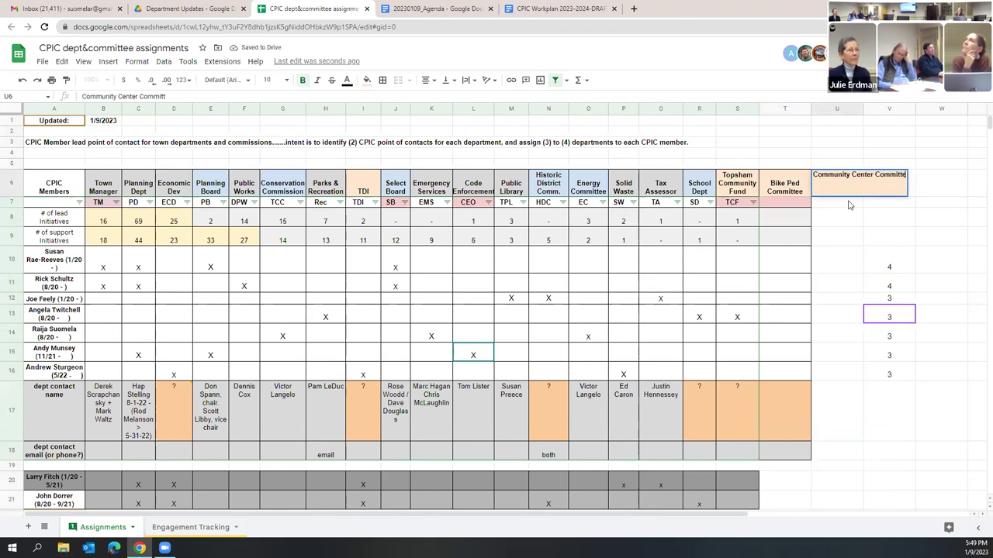
key(Return)
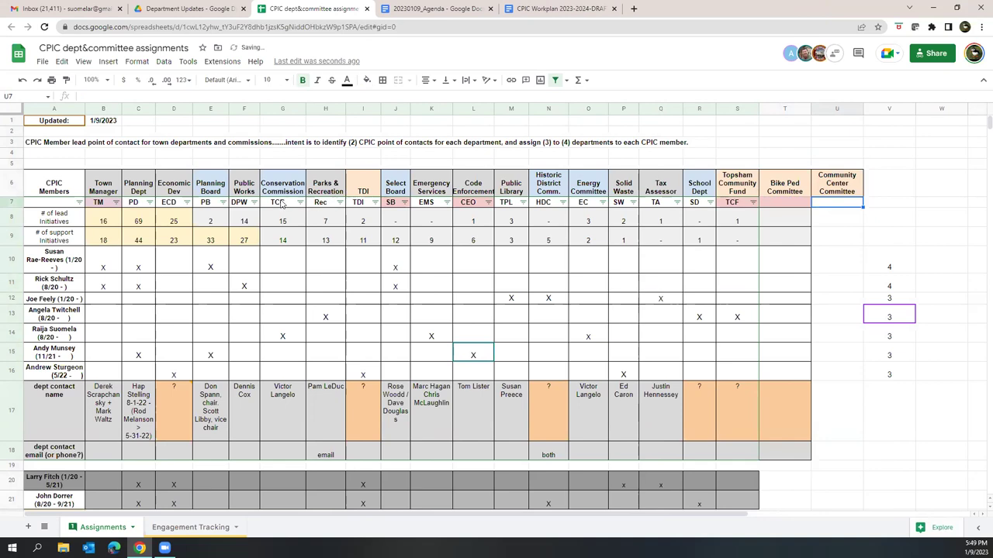
Step: Review the Energy Committee column cells, then select T7:U16 across both new committee columns
click(590, 186)
click(593, 224)
drag(600, 258, 593, 375)
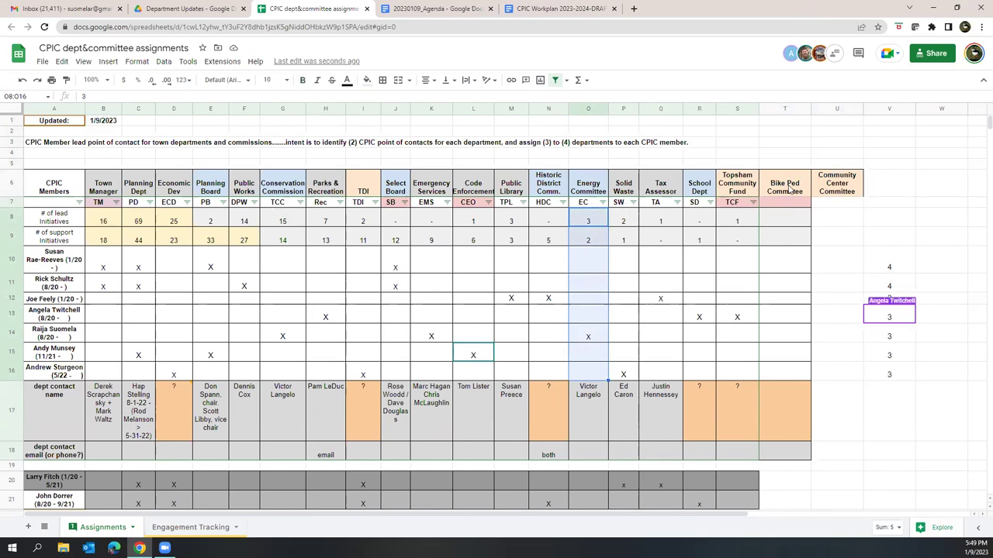
drag(775, 204, 819, 378)
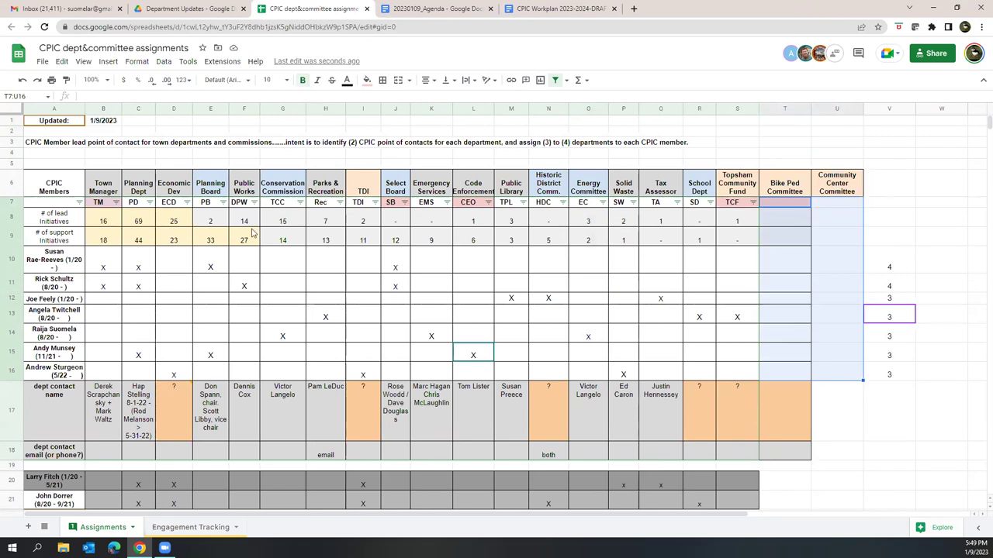
Step: Apply All borders to T7:U16 of the Bike Ped and Community Center columns
click(382, 79)
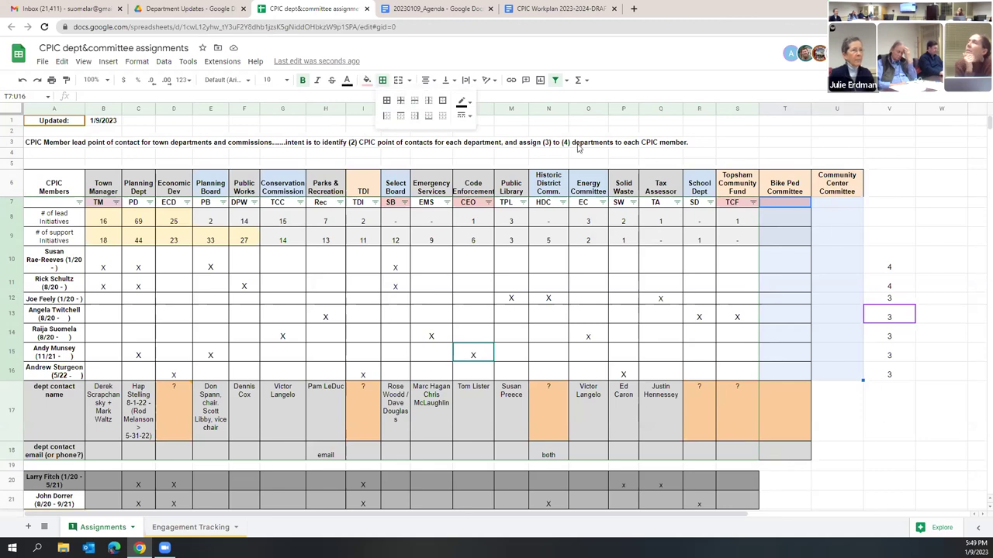
click(387, 102)
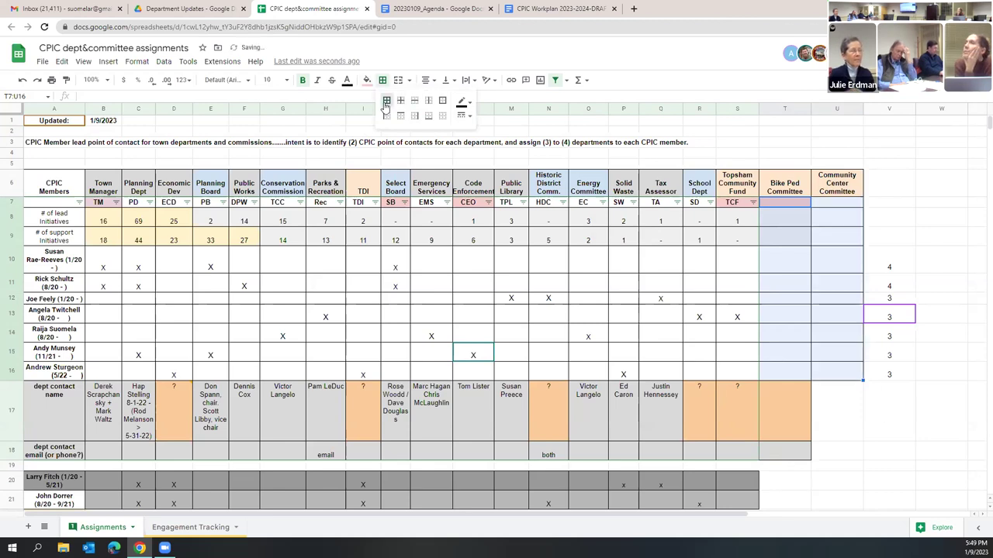
click(833, 240)
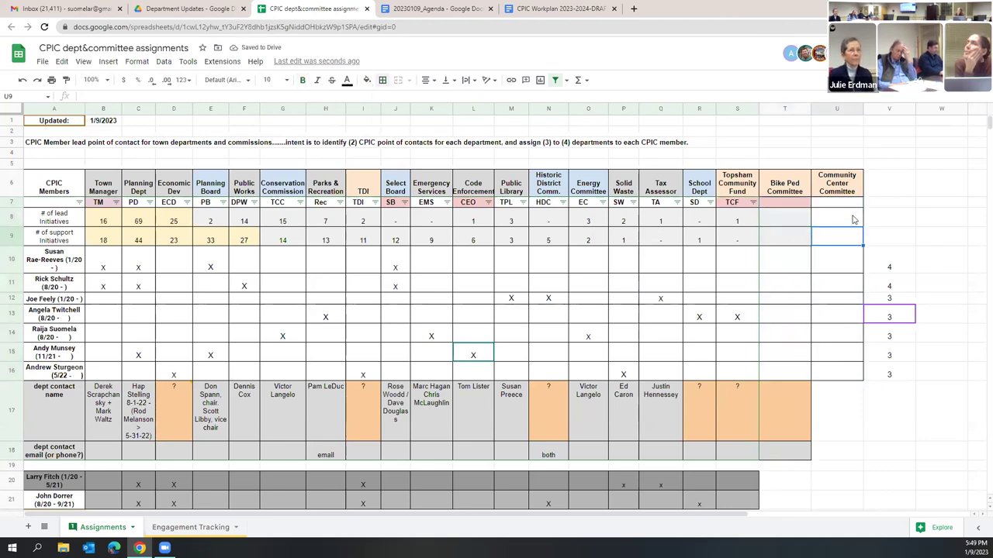
drag(785, 188, 824, 187)
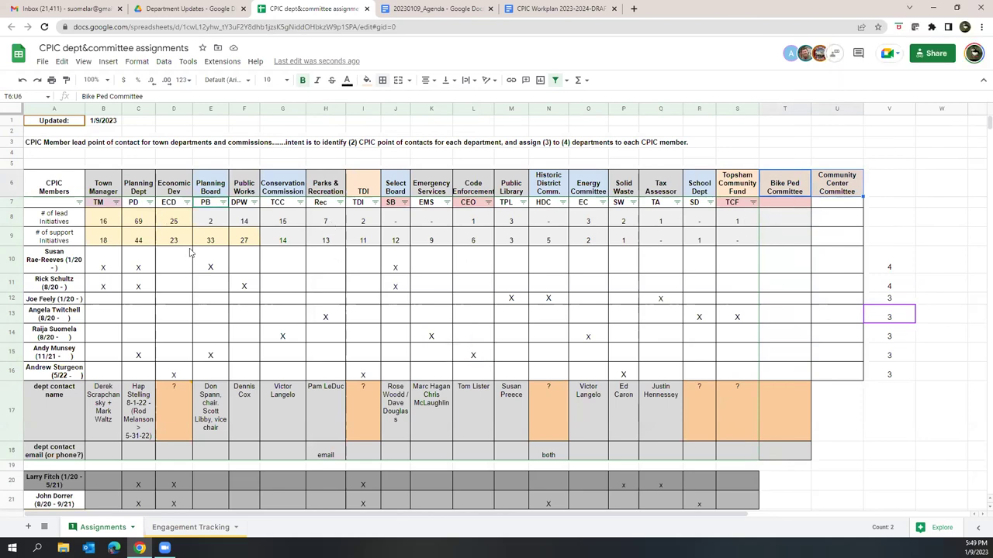
Step: Remove the filter from the row-7 department code range
drag(58, 204, 753, 206)
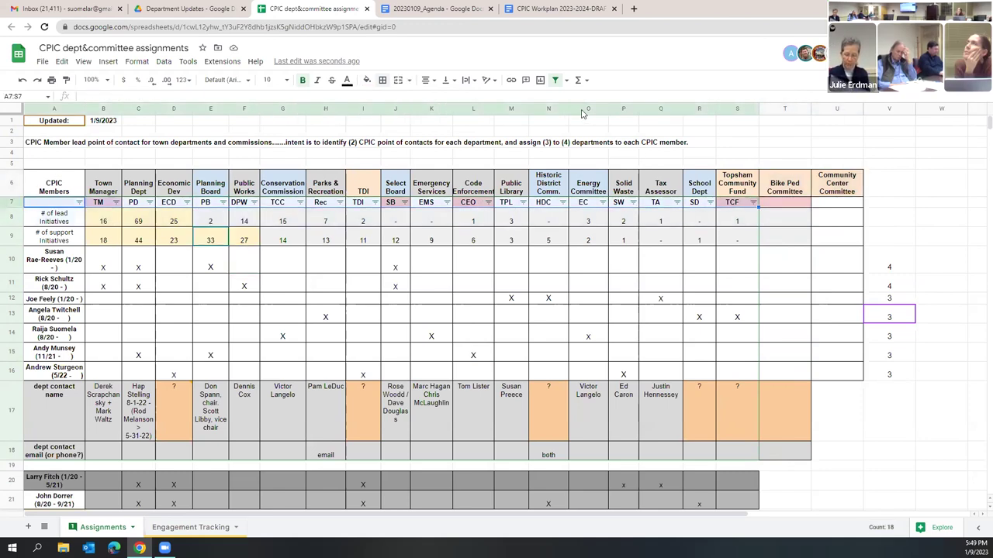
click(557, 82)
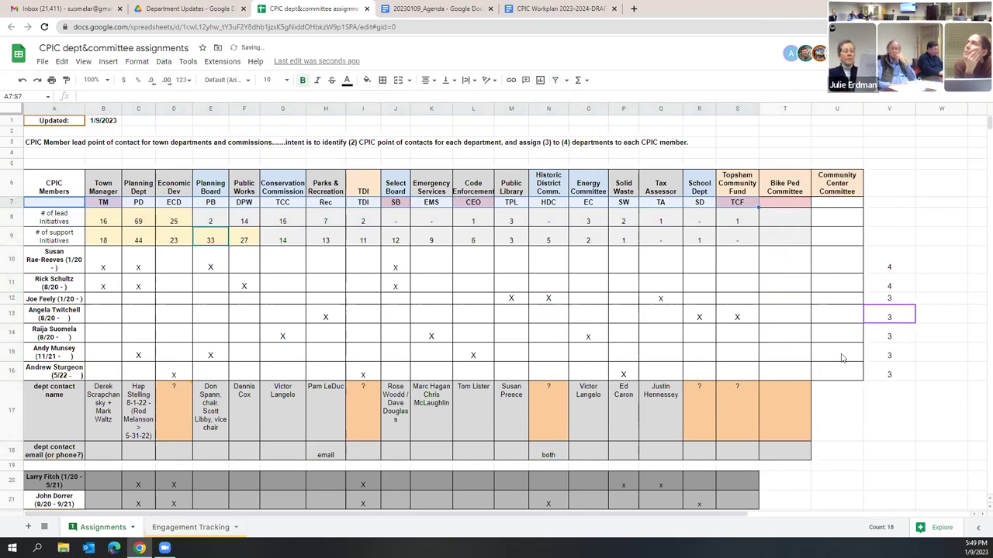
click(817, 293)
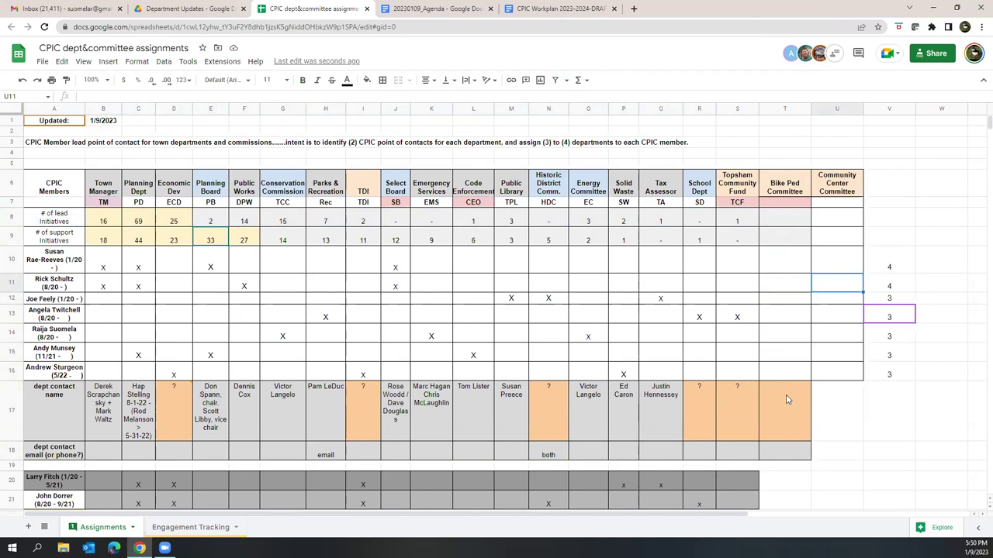
Step: Copy the orange contact cells T17:T18 onto U17:U18, then return to the workplan document
drag(789, 398, 791, 447)
key(ctrl+c)
click(853, 411)
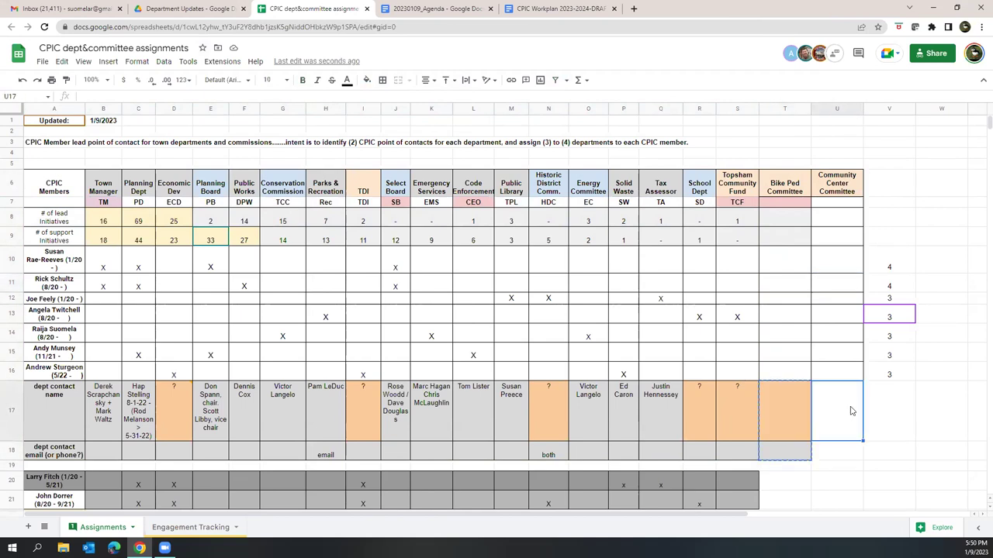
key(ctrl+v)
click(802, 439)
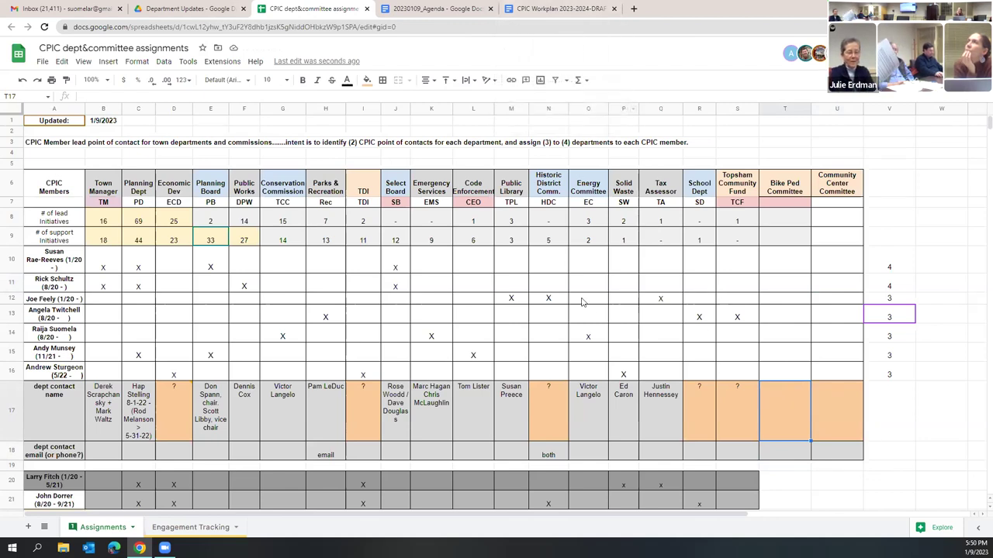
click(545, 8)
Step: Scroll through the workplan's later sections, then go back to the assignments sheet and zoom out
scroll(403, 252, up, 10)
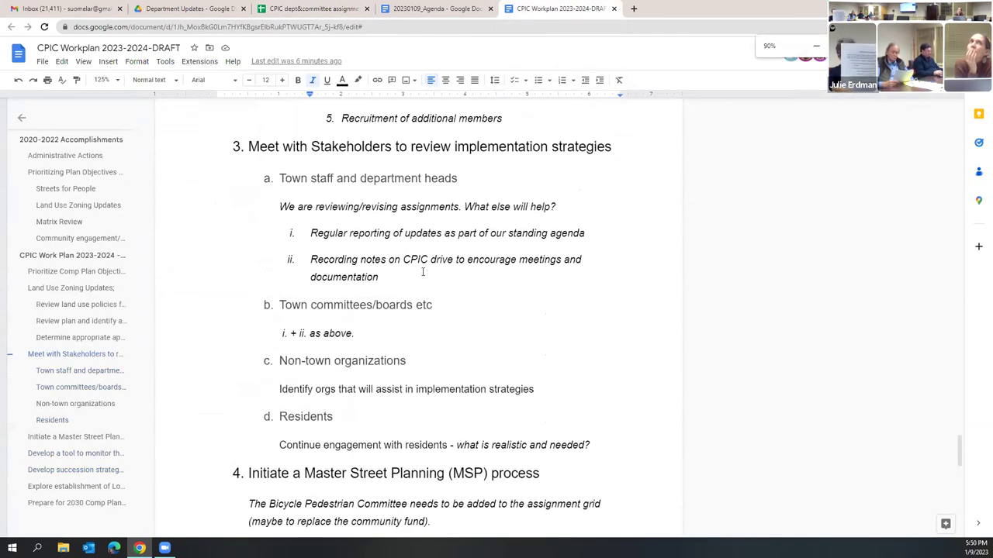
scroll(411, 283, down, 10)
key(ctrl+minus)
scroll(442, 374, down, 1)
scroll(435, 364, up, 8)
scroll(423, 349, up, 8)
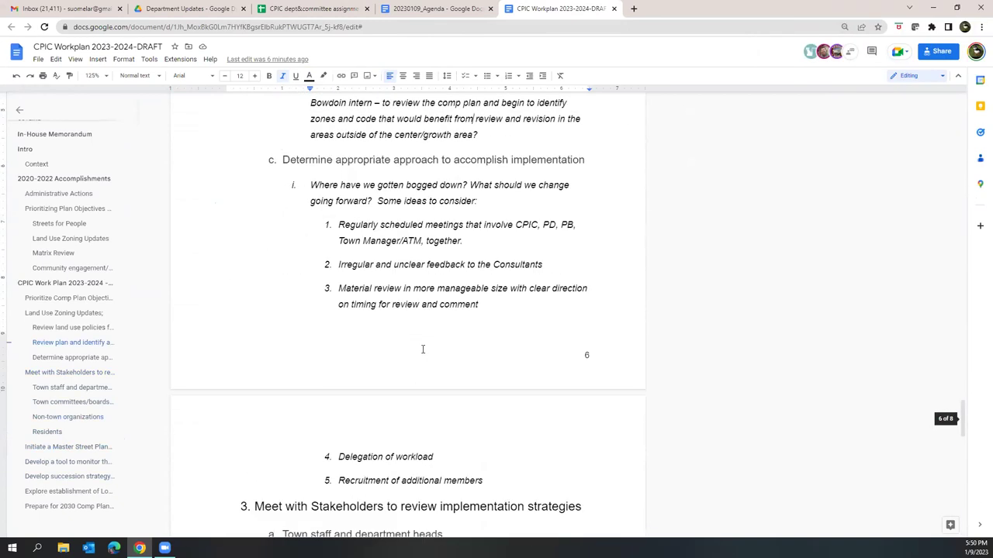
scroll(419, 341, down, 1)
scroll(416, 338, up, 1)
scroll(417, 340, up, 8)
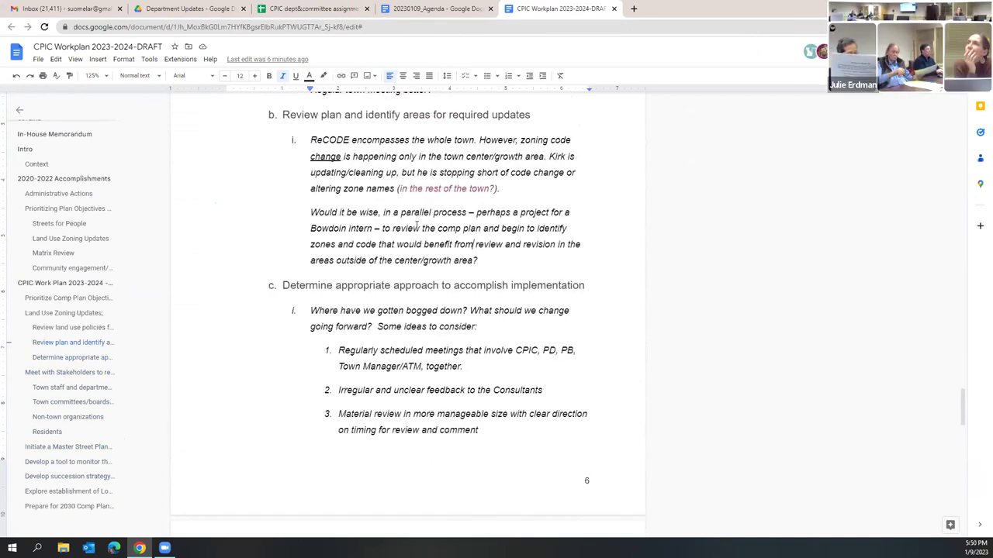
key(ctrl+3)
key(ctrl+minus)
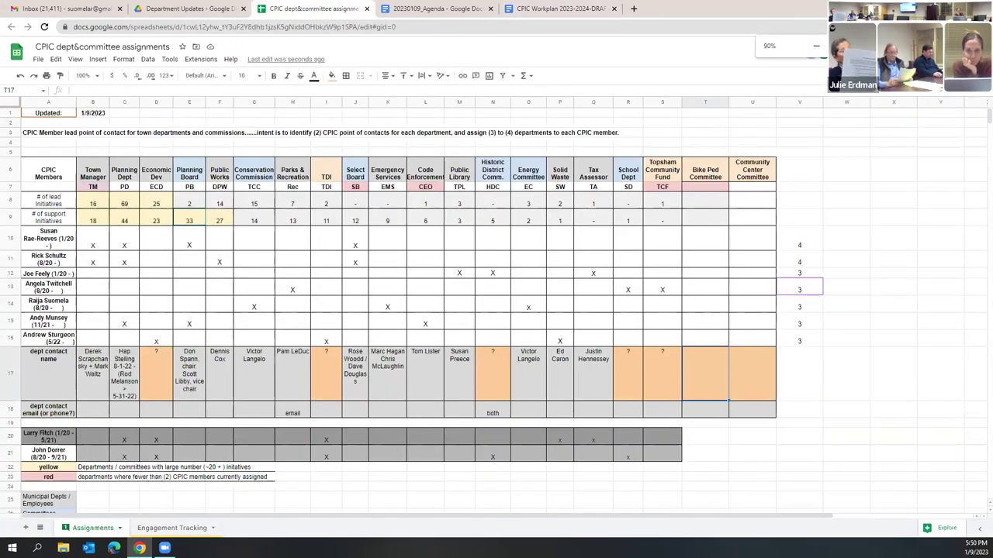
Step: Restore the sheet's zoom and go back to the CPIC Workplan 2023-2024-DRAFT document
key(ctrl+plus)
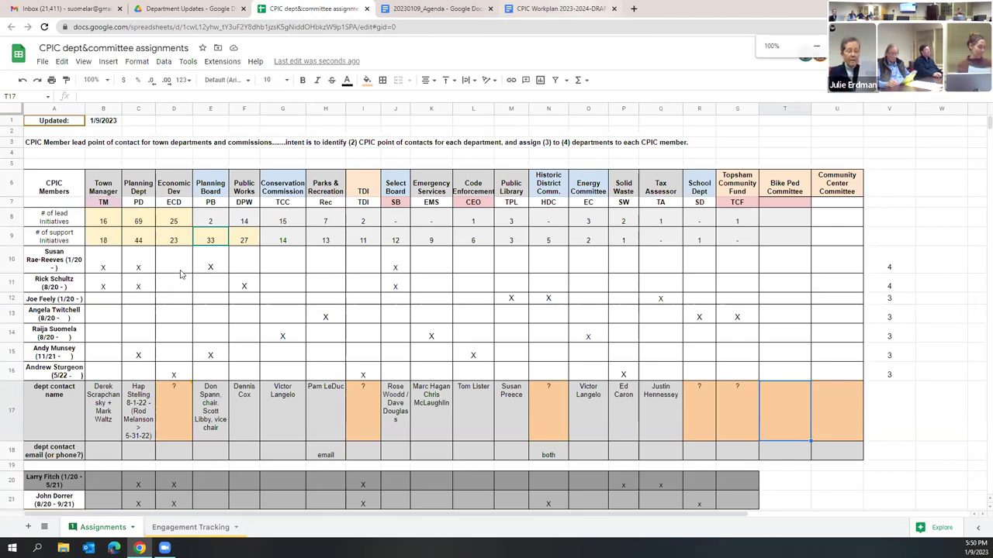
click(586, 8)
scroll(334, 342, down, 10)
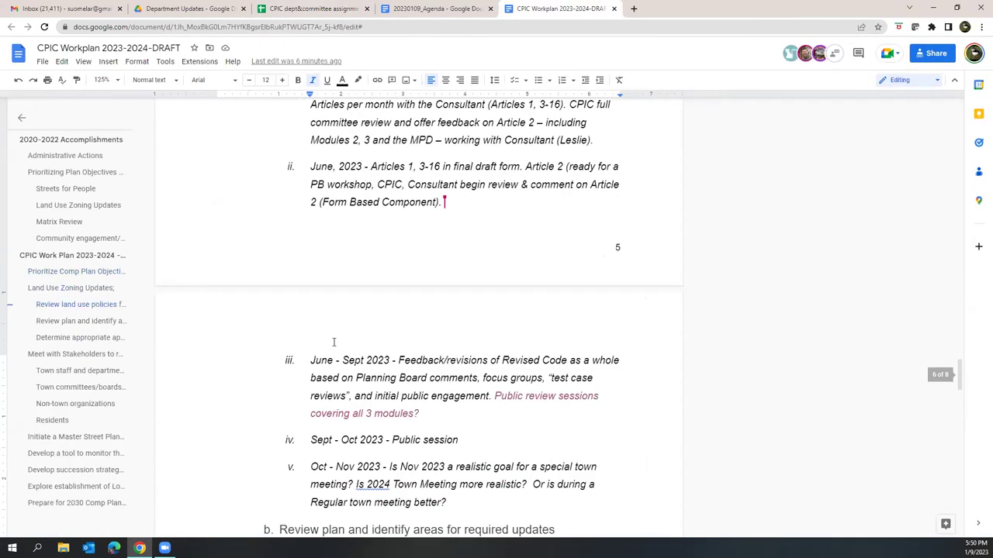
drag(396, 278, 476, 289)
drag(288, 306, 572, 305)
scroll(594, 362, down, 3)
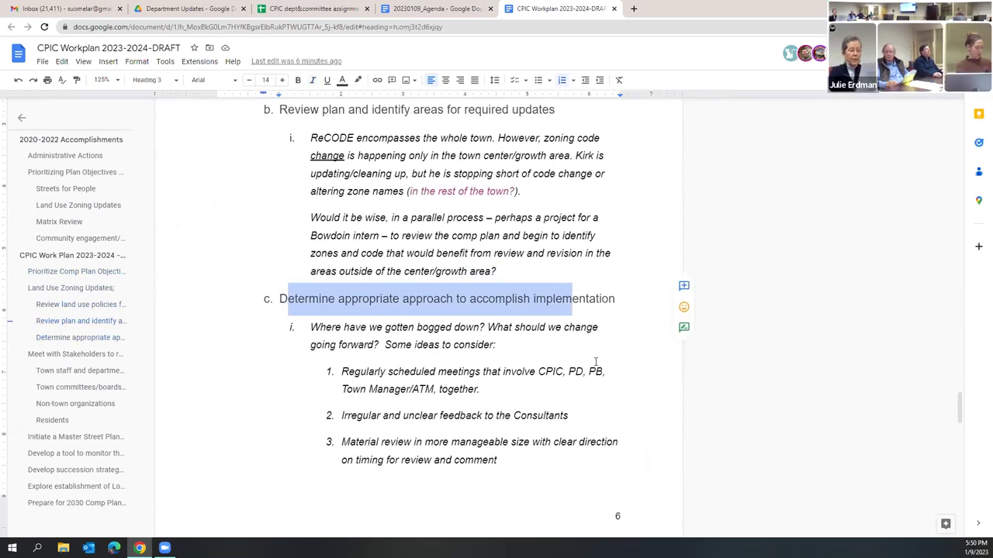
scroll(552, 335, up, 1)
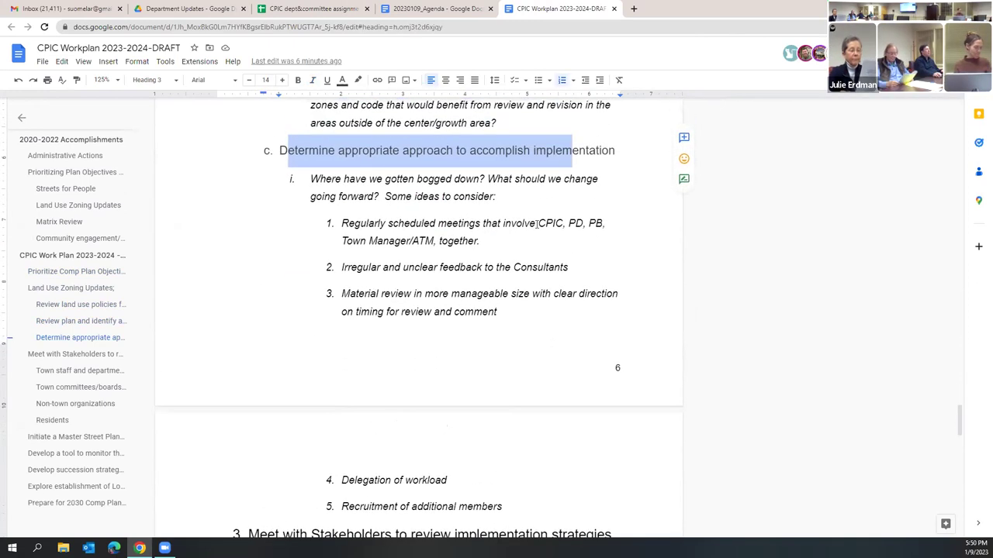
click(415, 178)
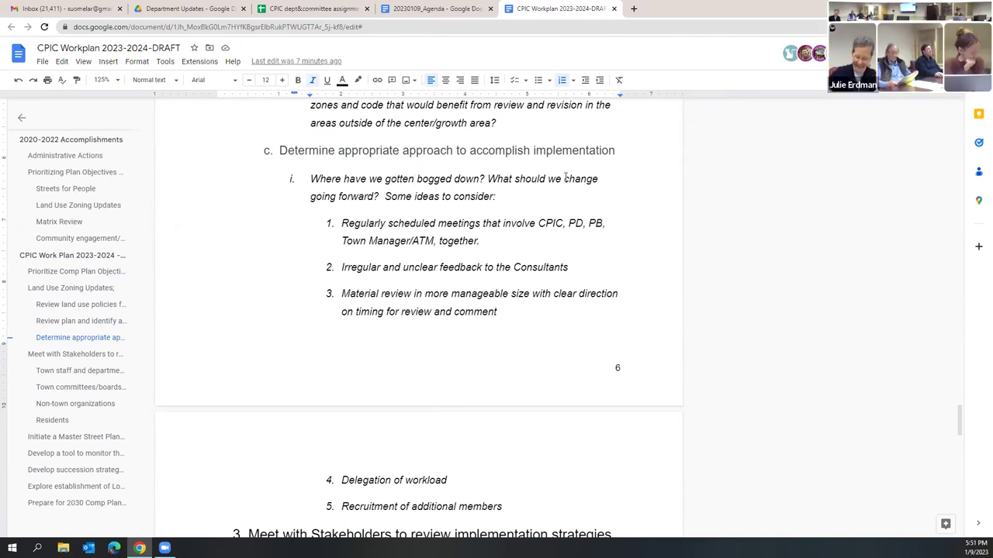
scroll(553, 174, down, 1)
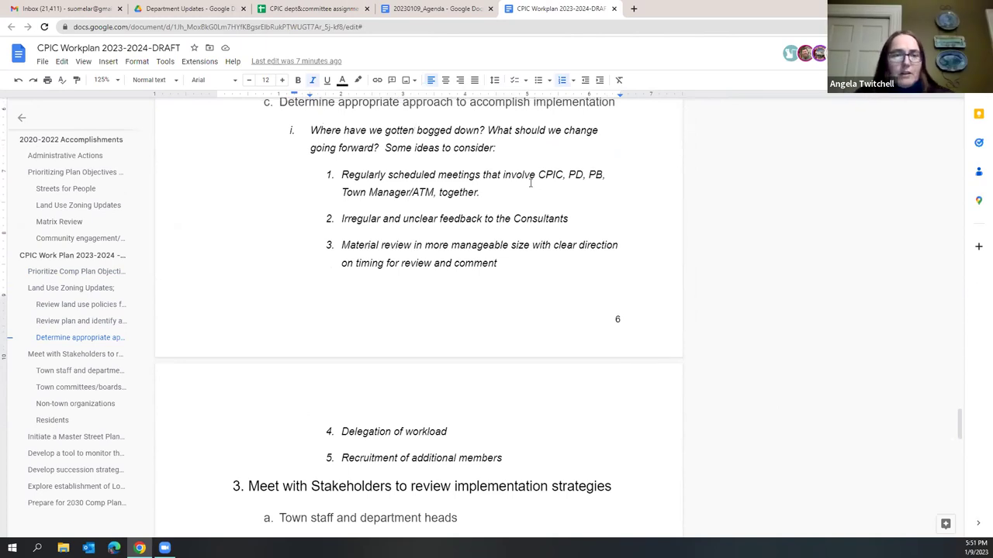
scroll(530, 183, up, 1)
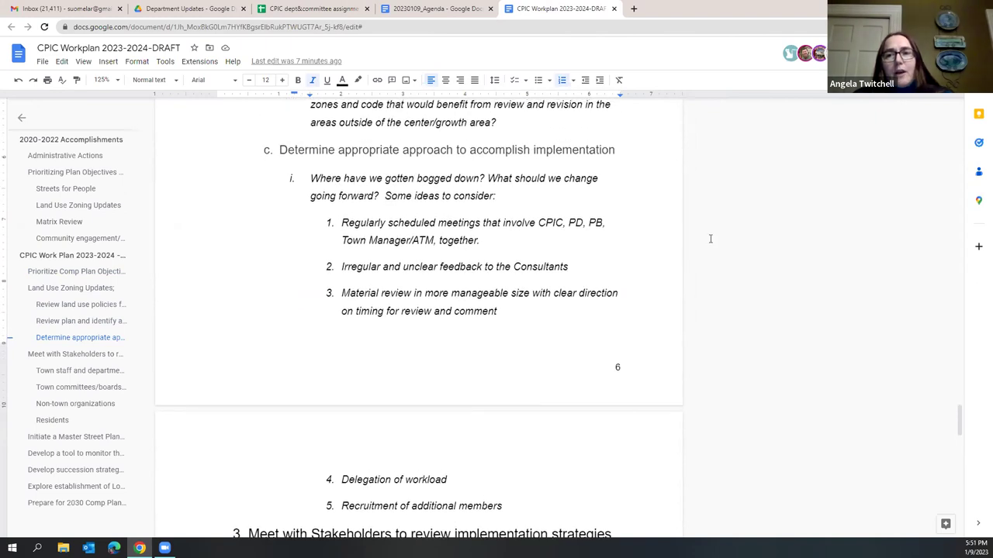
scroll(582, 283, down, 1)
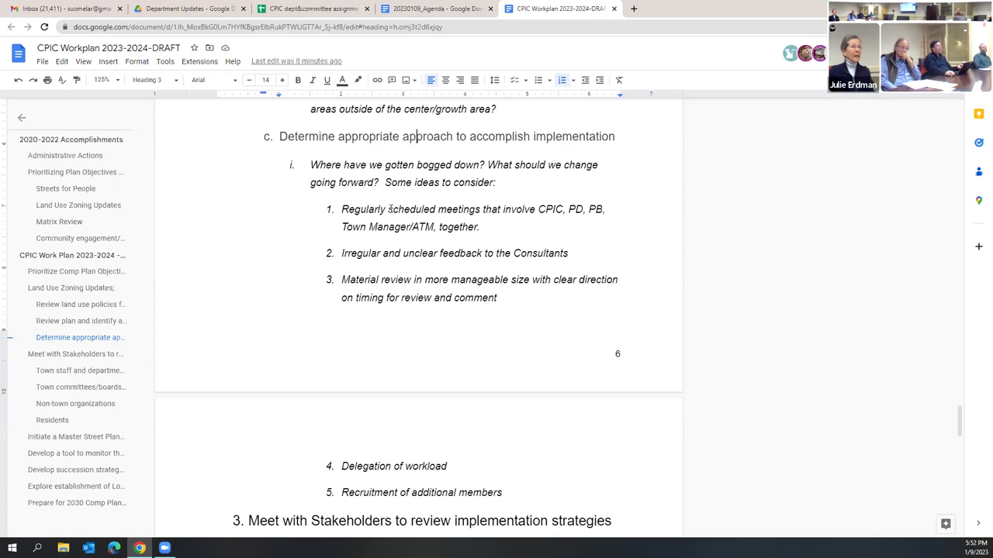
Step: Replace item 1's opening with 'S' and add '- e.g. twice a year?', fixing the 'hear' typo
drag(392, 210, 342, 211)
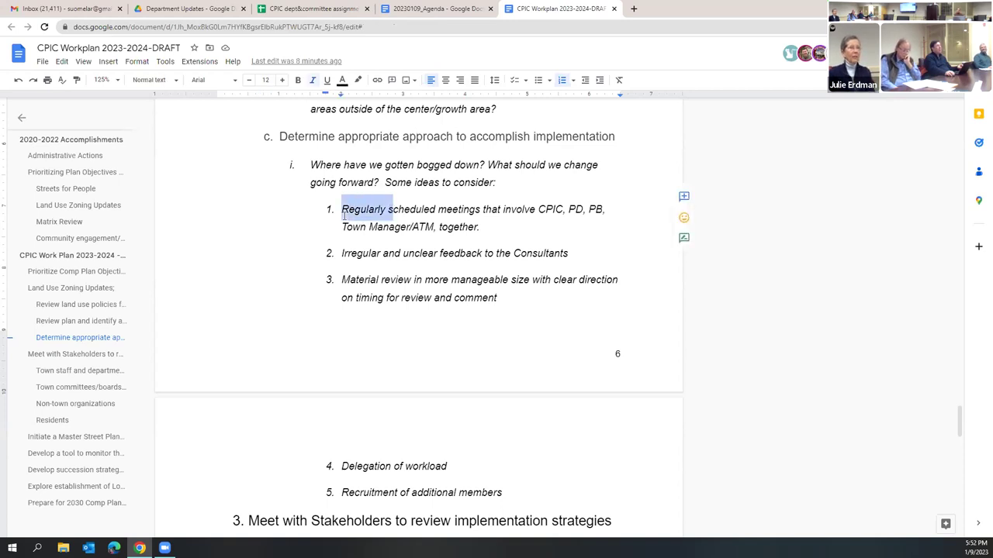
text(S)
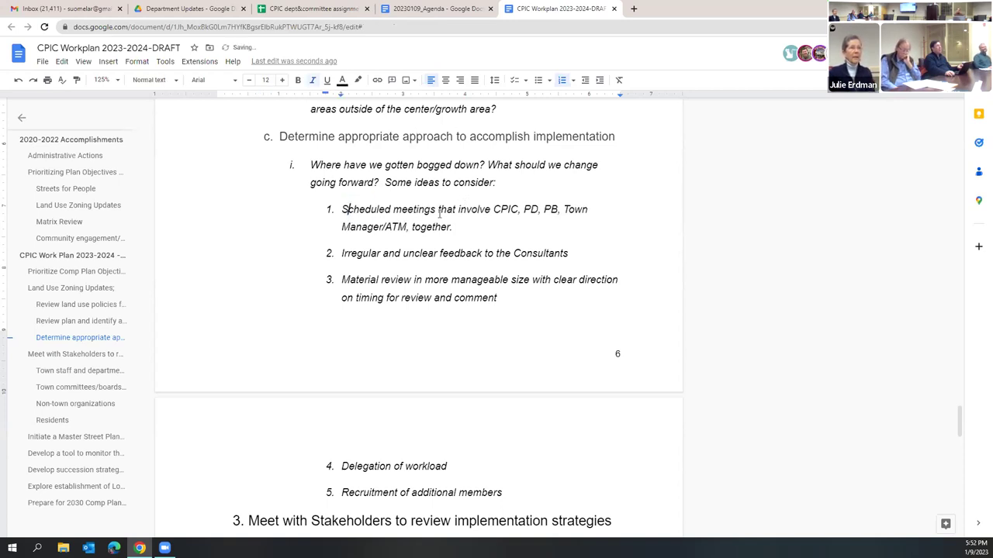
text(- e.)
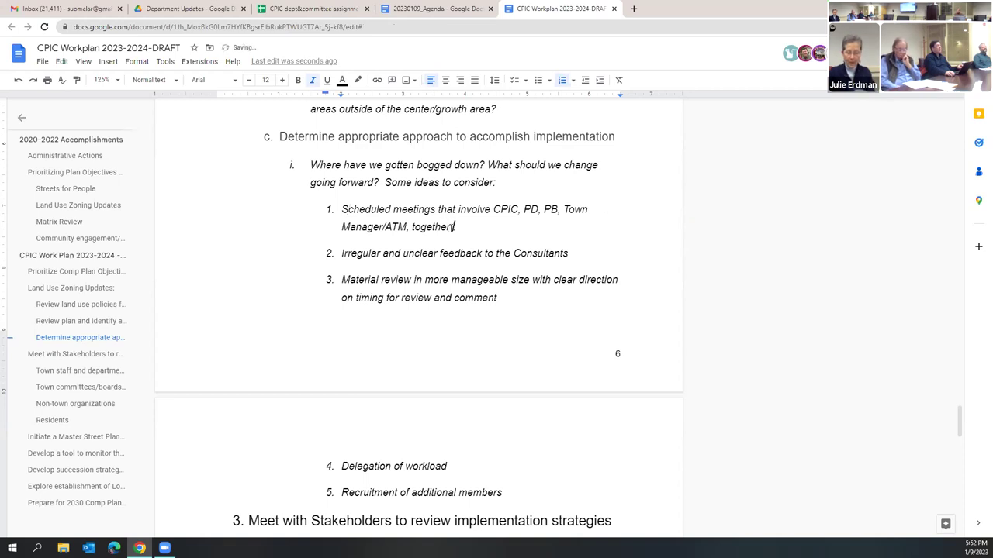
text(g. )
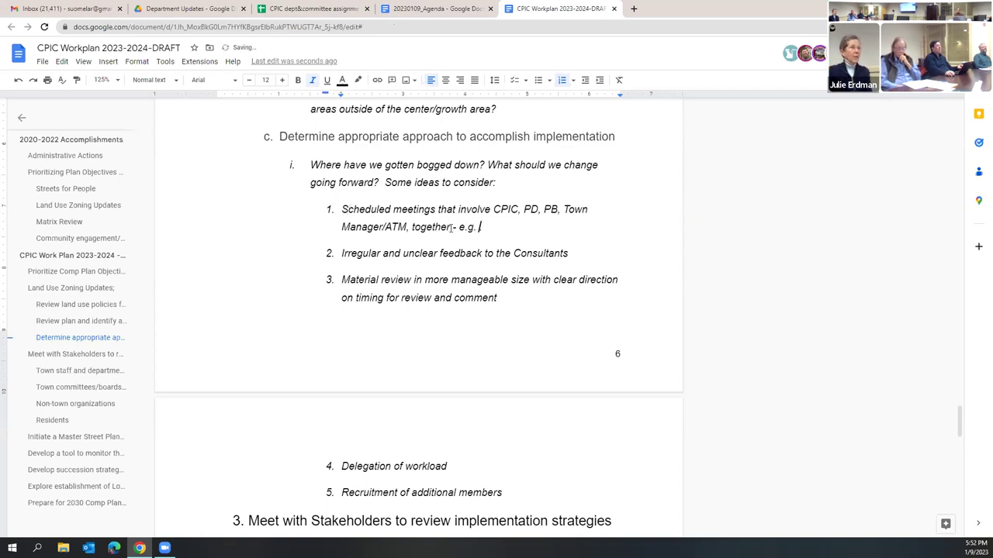
text(twice a hear?.)
key(Left)
key(Left)
key(Left)
key(Left)
key(Left)
key(BackSpace)
text(y)
key(Right)
key(Right)
key(Right)
key(Right)
key(Right)
key(BackSpace)
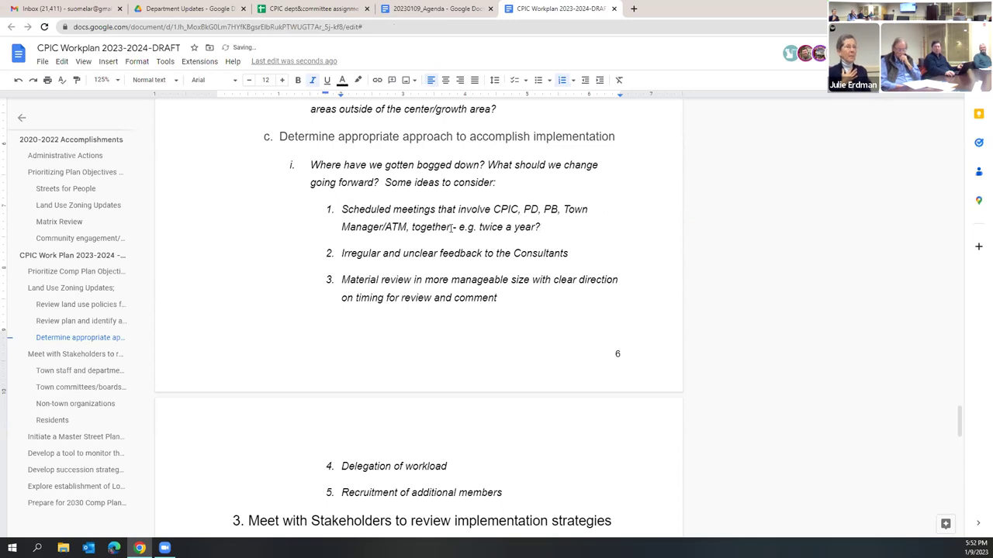
Step: Prefix item 1 with 'Consider', lowercase 'scheduled', and insert 'all' before 'together'
click(342, 209)
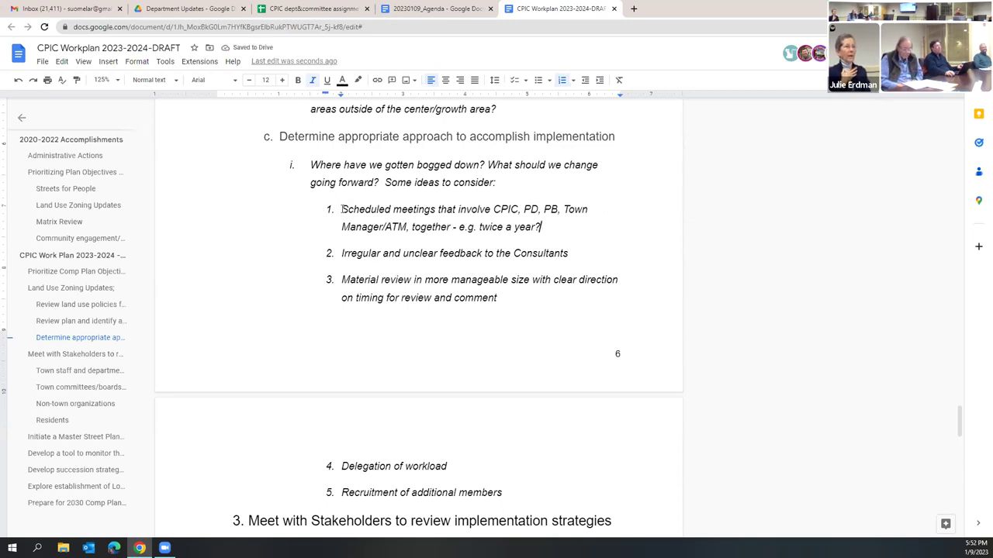
text(Consider)
key(Delete)
text(s)
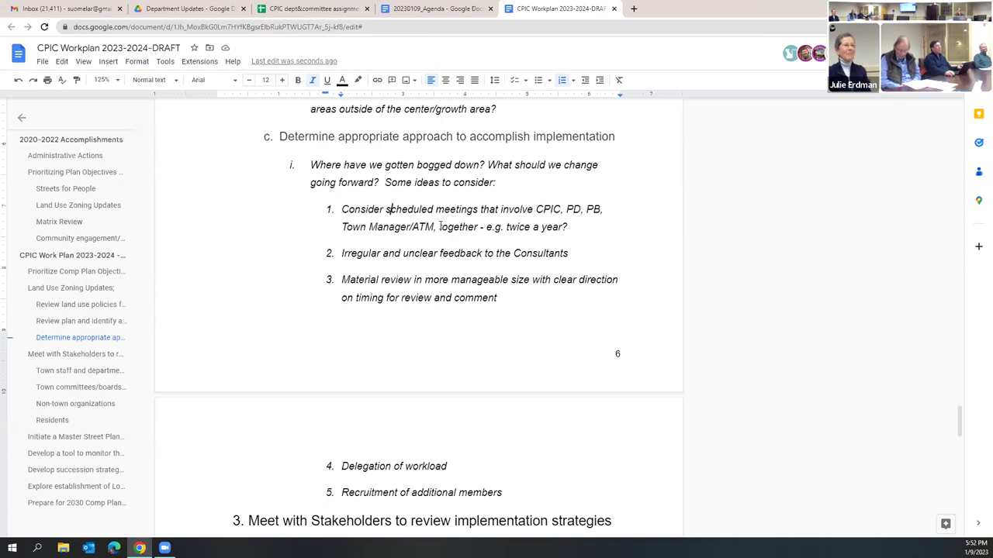
click(441, 226)
text(all)
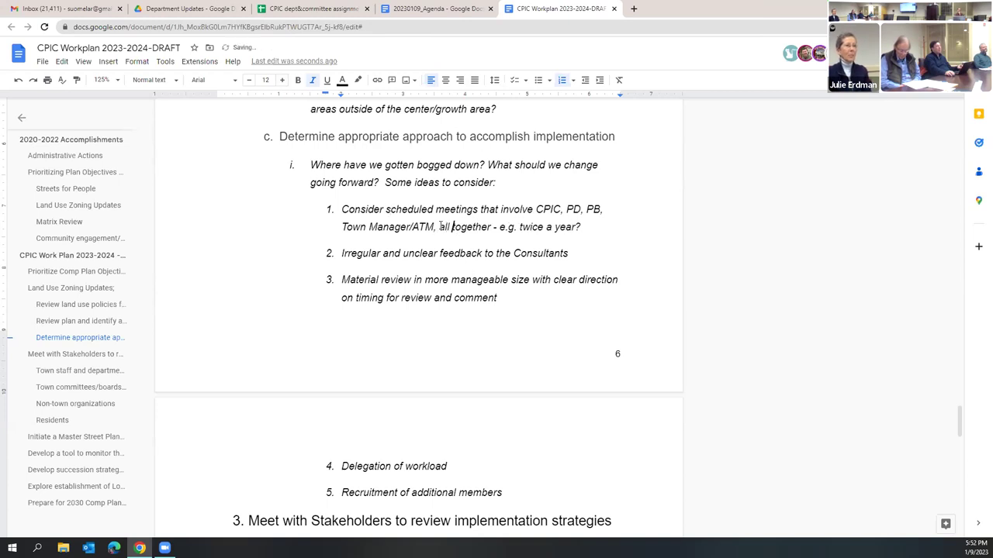
scroll(554, 295, down, 1)
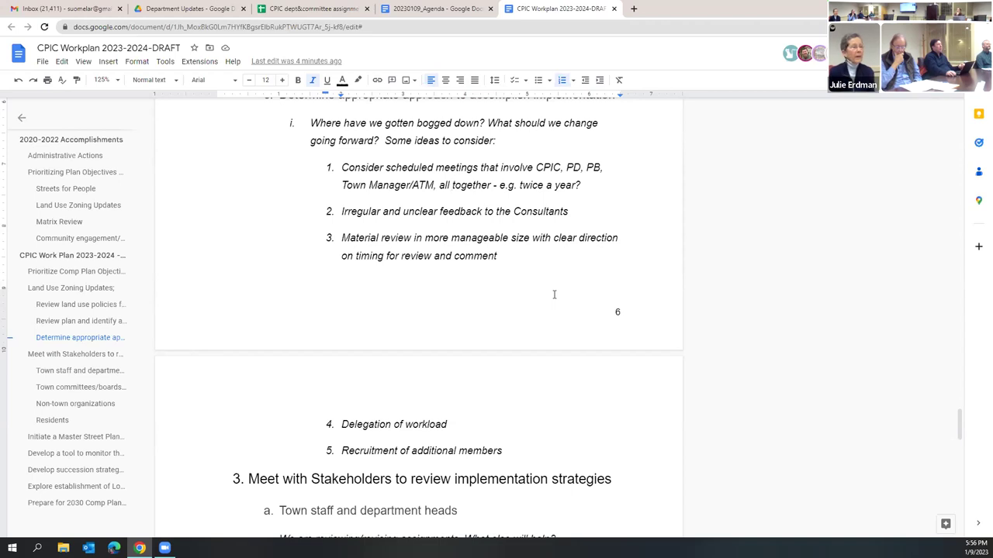
Step: Append 'and clear task assignments' after 'Delegation of workload' in item 4
scroll(554, 294, down, 3)
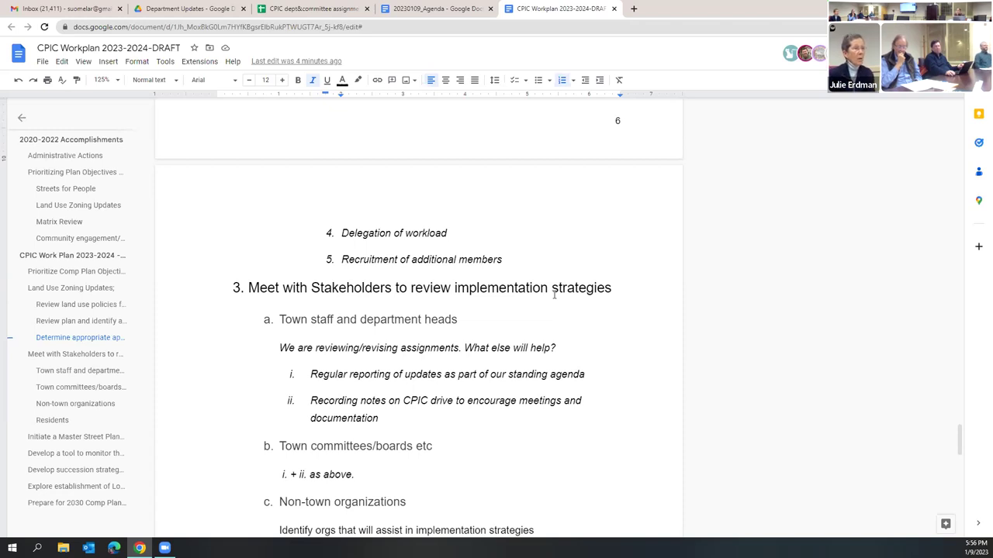
click(456, 234)
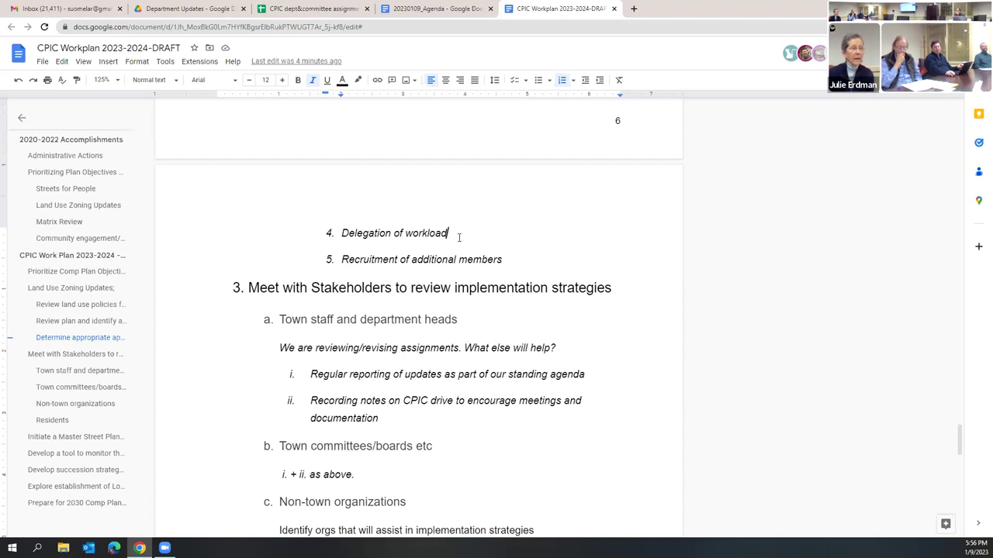
text(and clear task assignments)
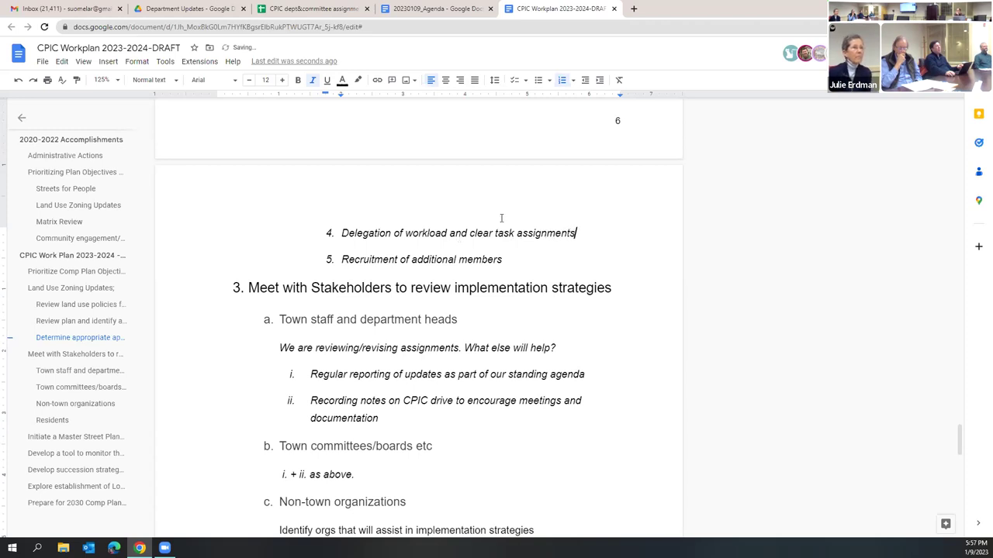
drag(578, 232, 449, 237)
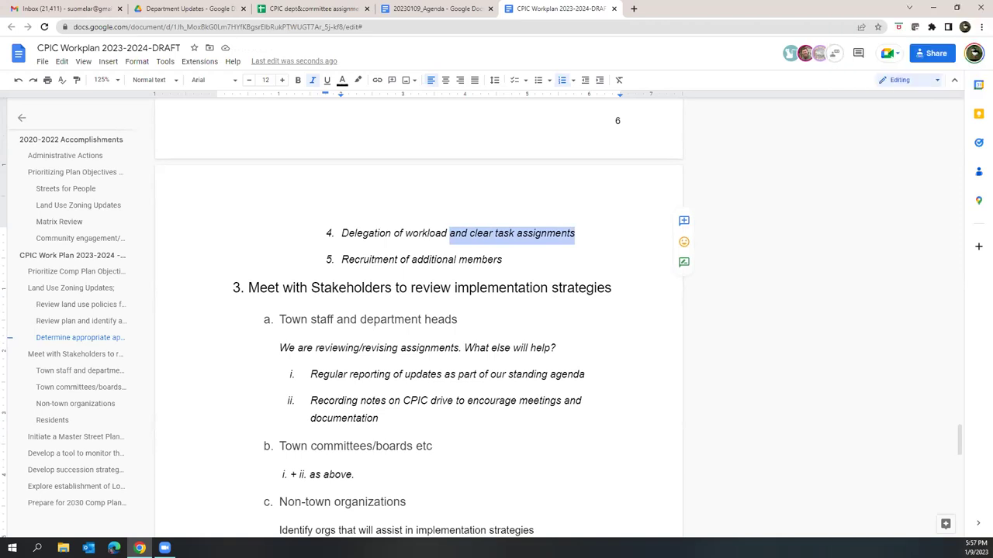
click(517, 266)
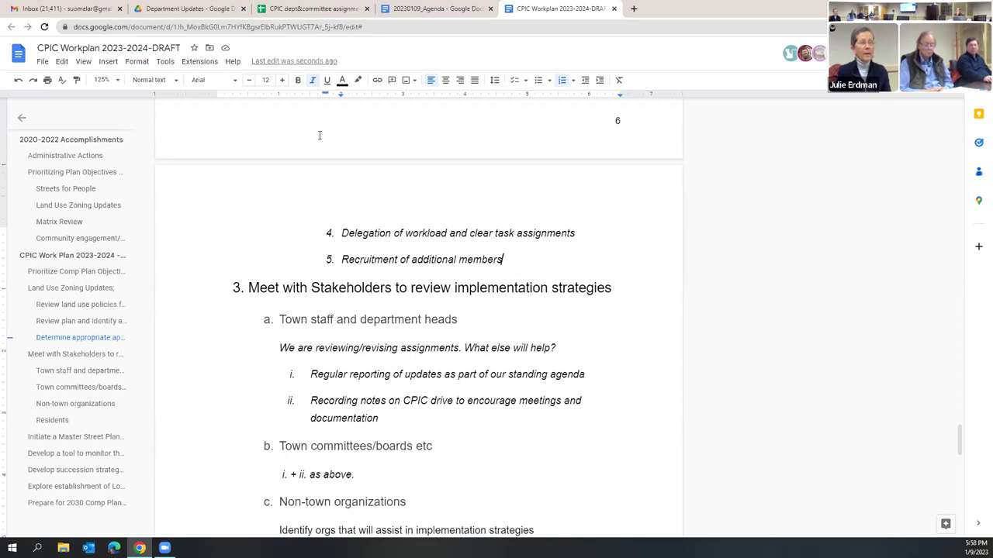
Step: Switch to the CPIC dept&committee assignments spreadsheet in Google Sheets
click(326, 8)
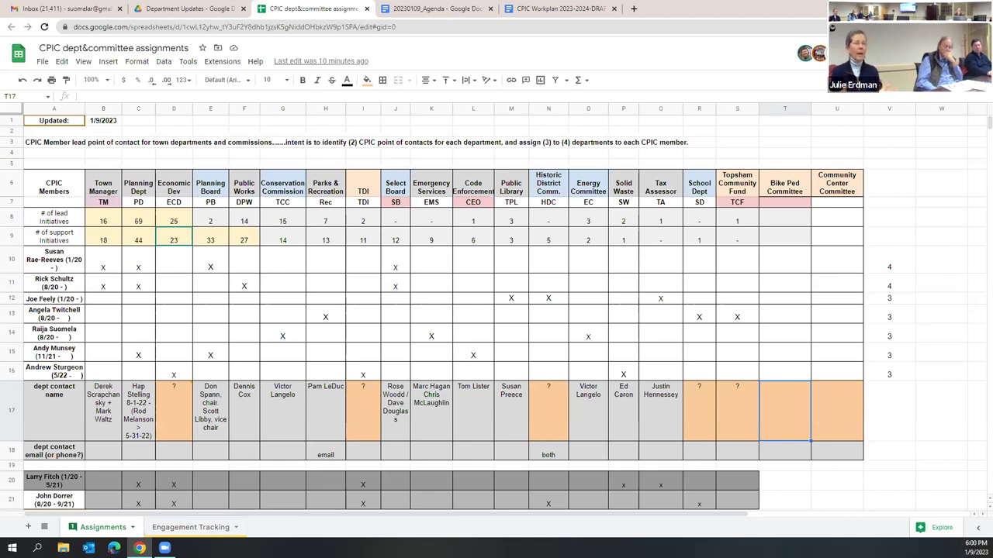
click(198, 530)
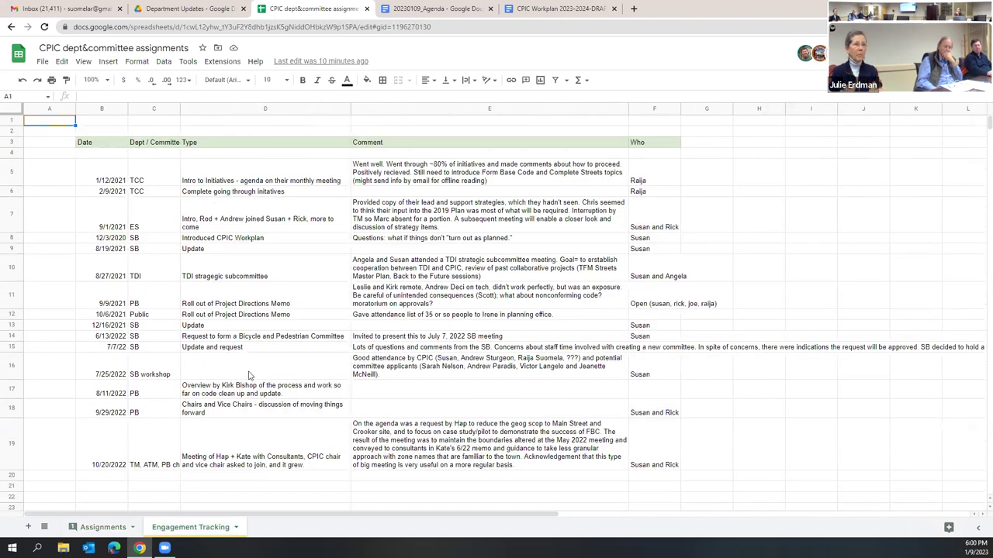
scroll(304, 334, down, 2)
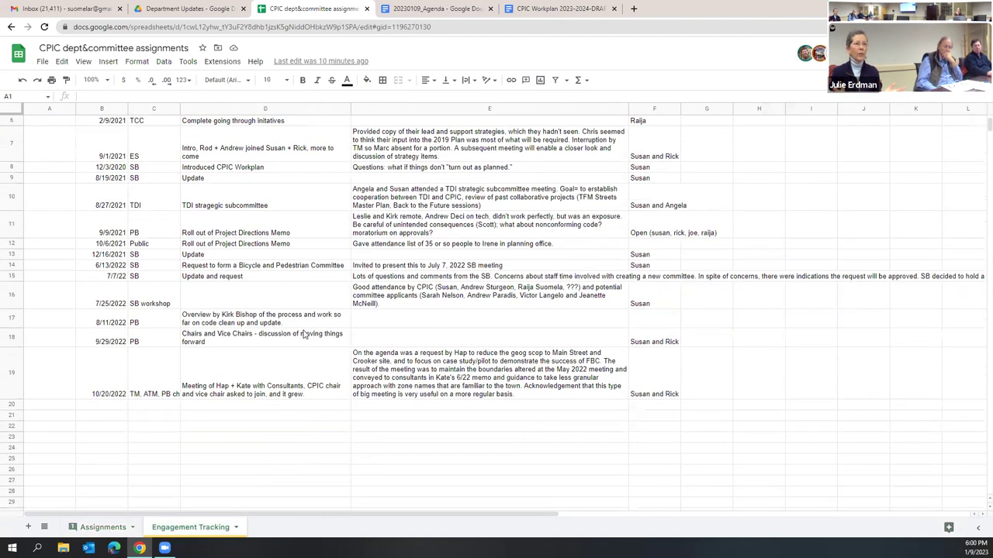
scroll(304, 334, up, 2)
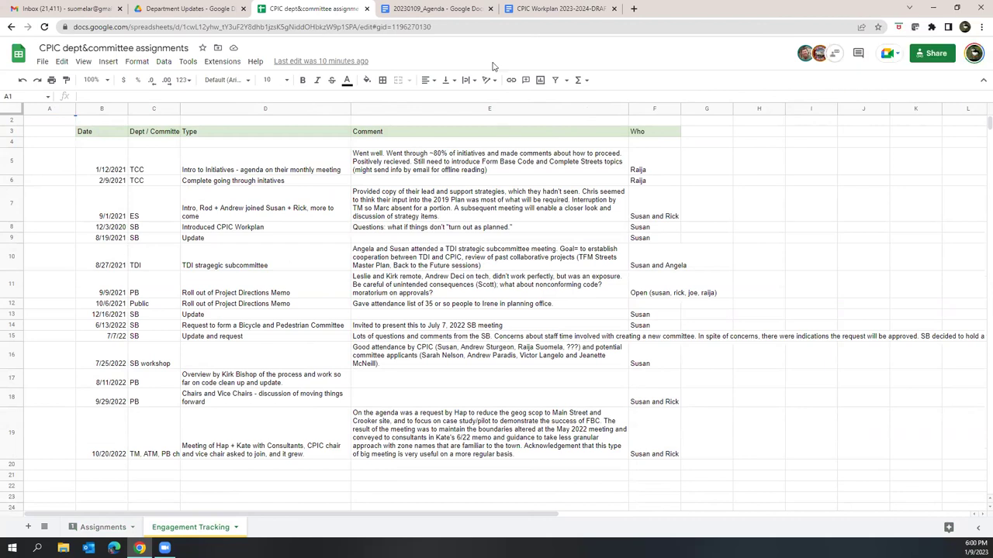
drag(117, 467, 323, 482)
click(360, 498)
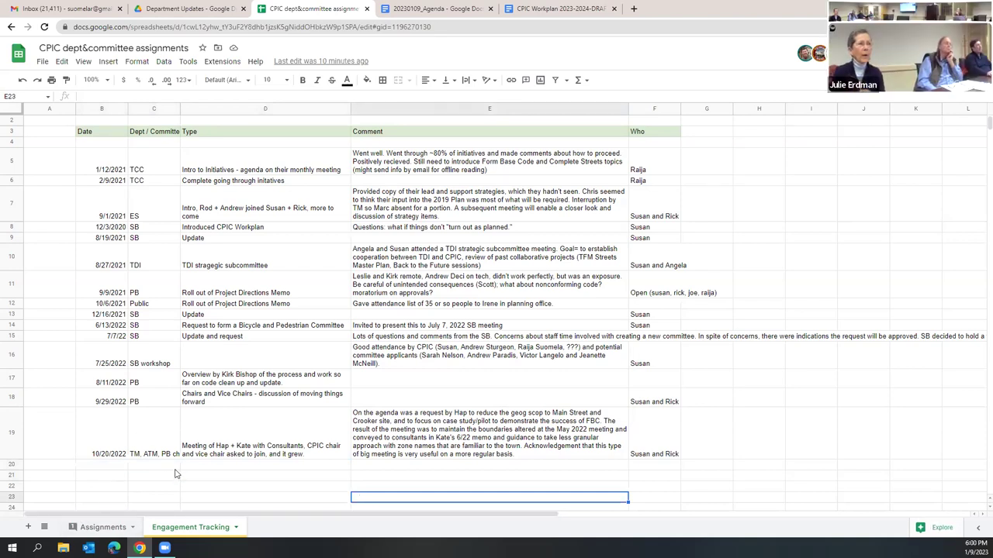
click(94, 532)
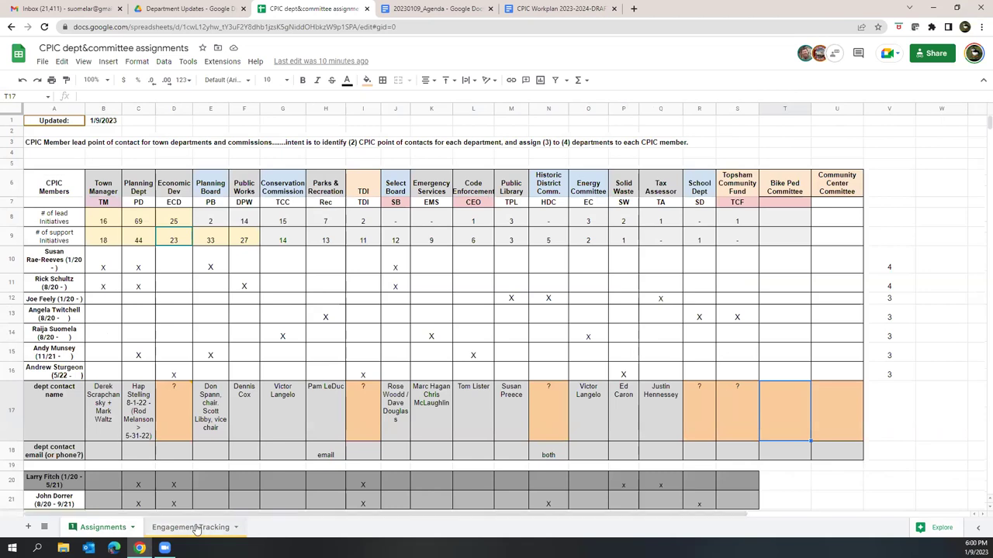
click(196, 529)
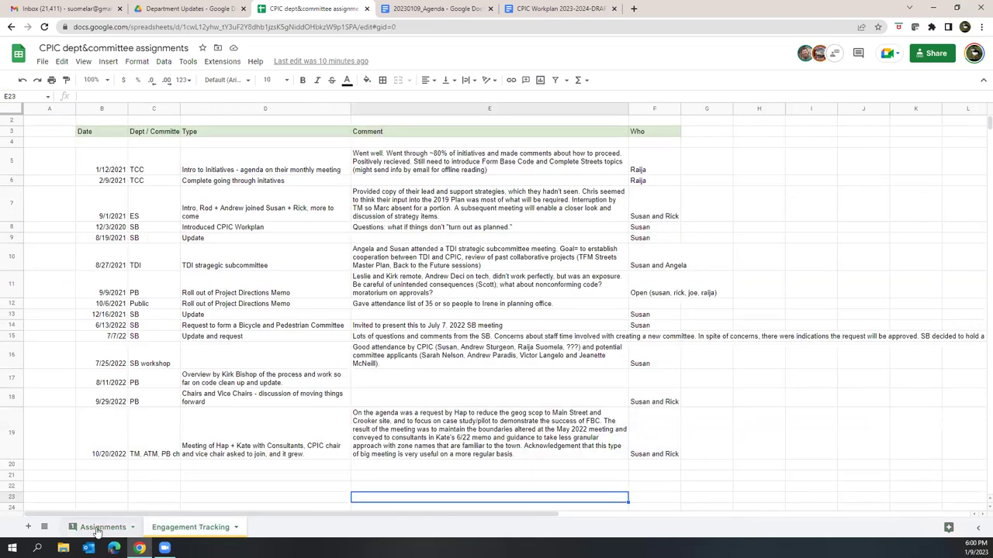
click(99, 530)
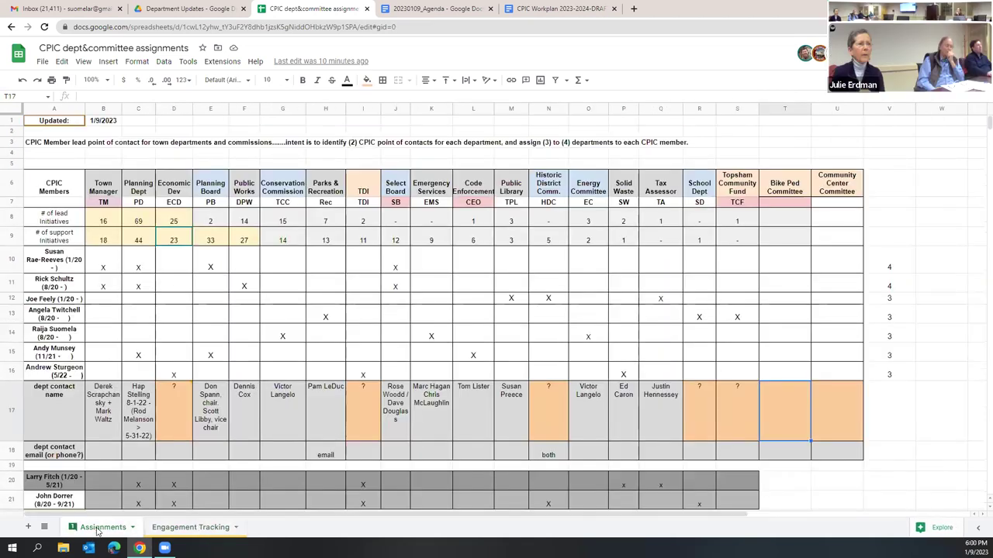
click(186, 530)
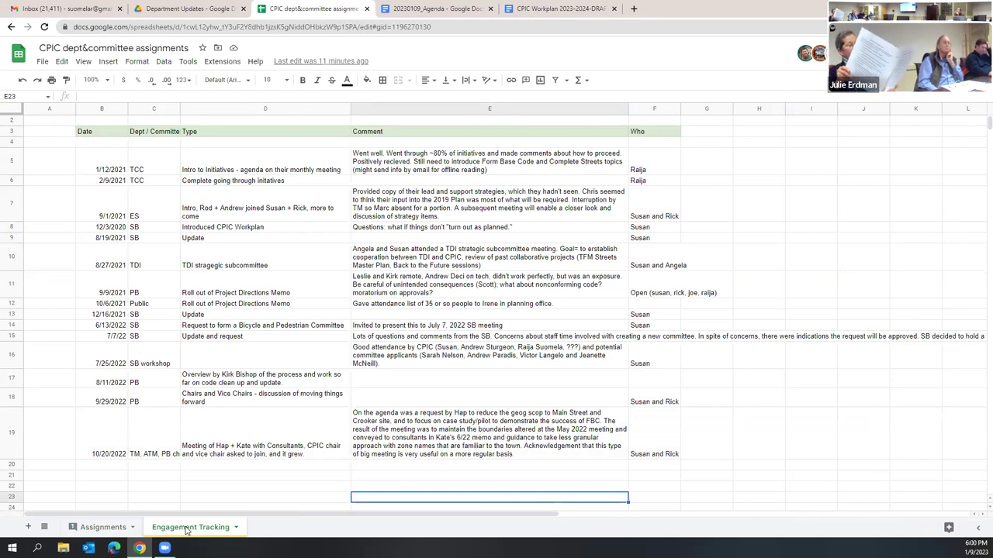
click(108, 530)
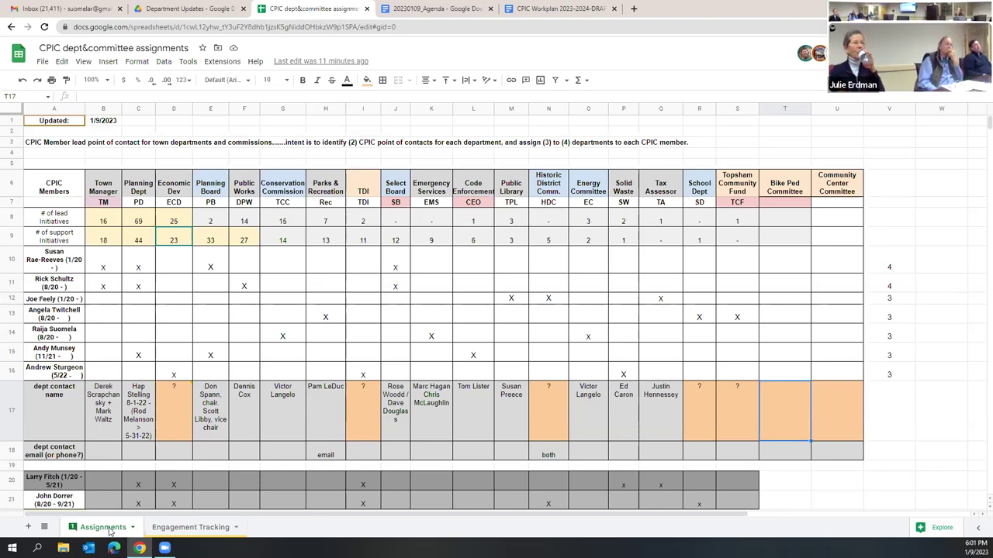
scroll(176, 383, down, 1)
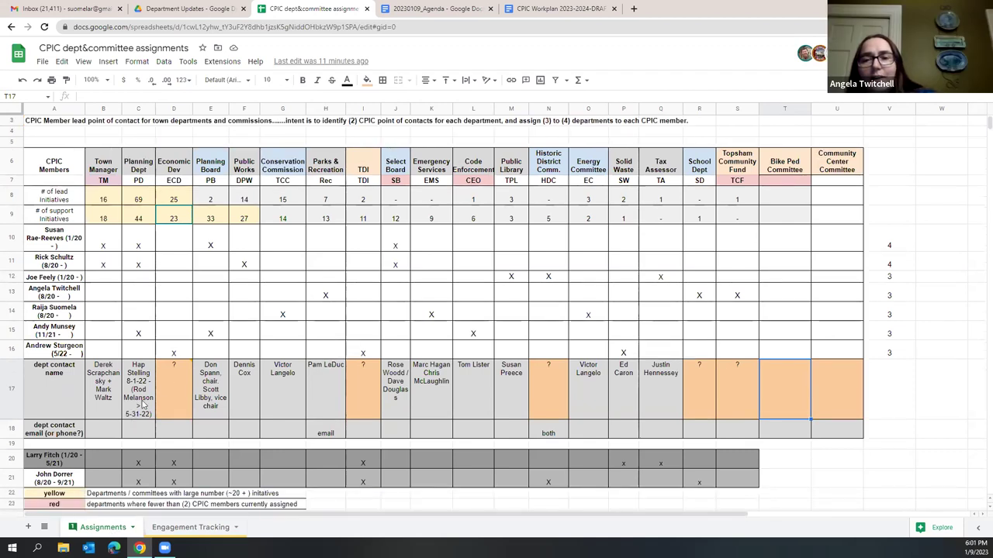
click(176, 383)
click(365, 400)
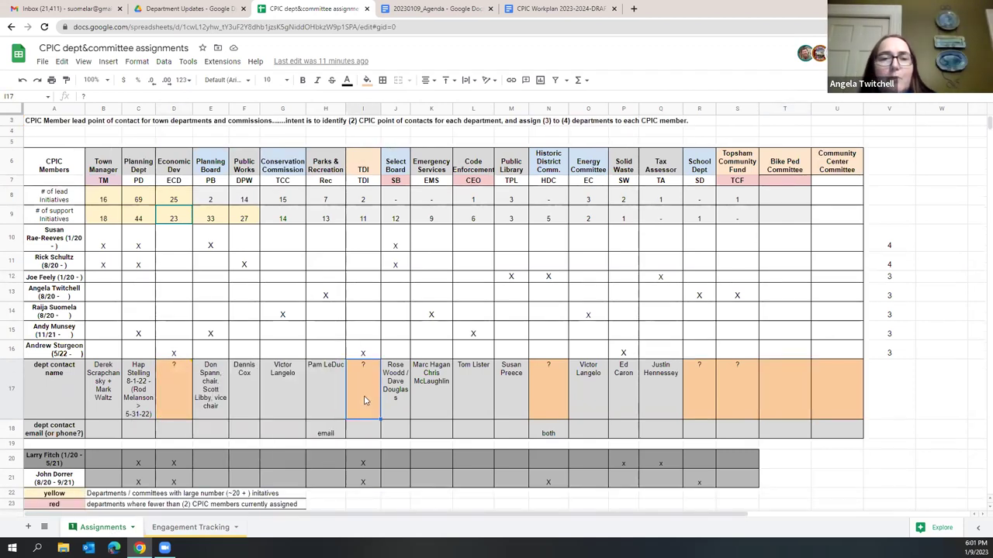
click(556, 375)
click(701, 372)
click(736, 382)
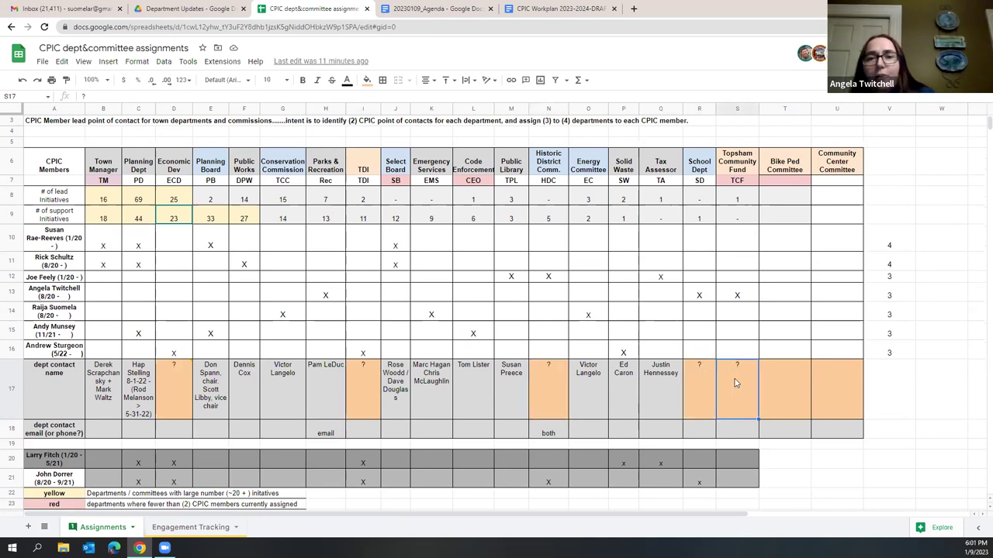
click(775, 395)
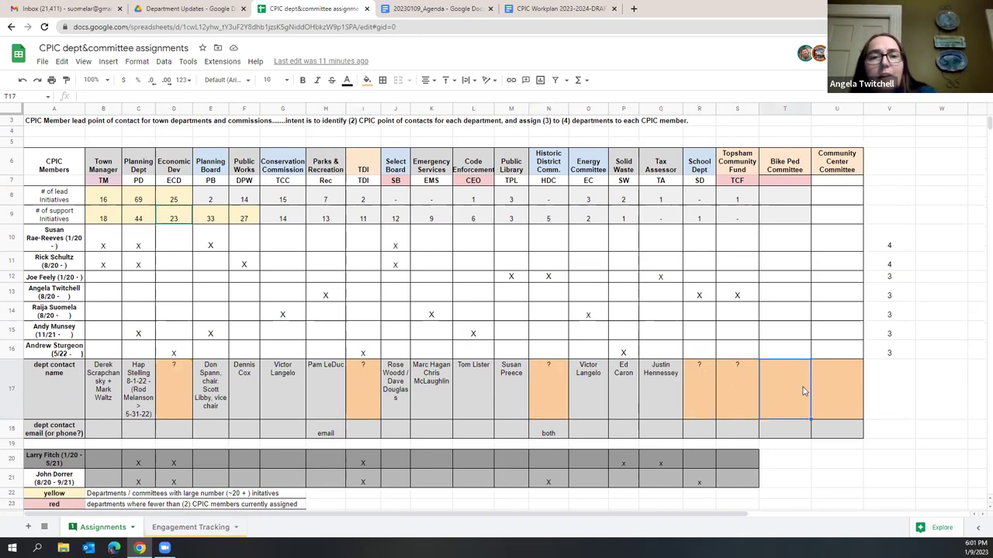
click(835, 392)
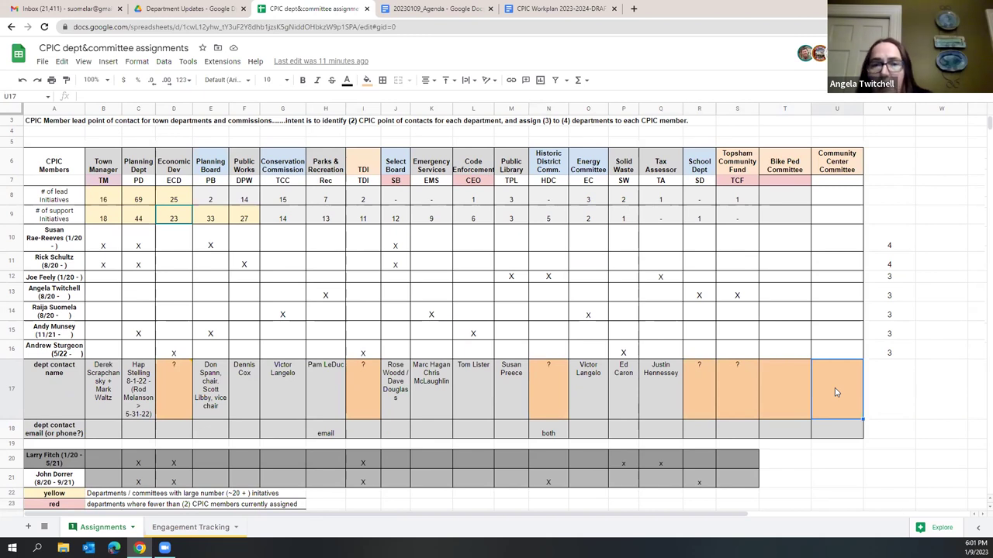
click(367, 385)
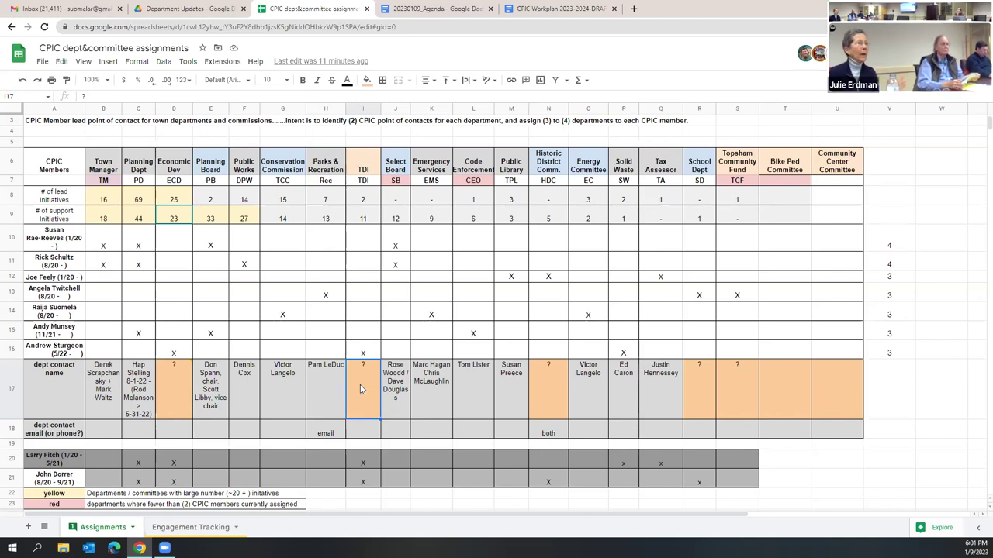
click(172, 385)
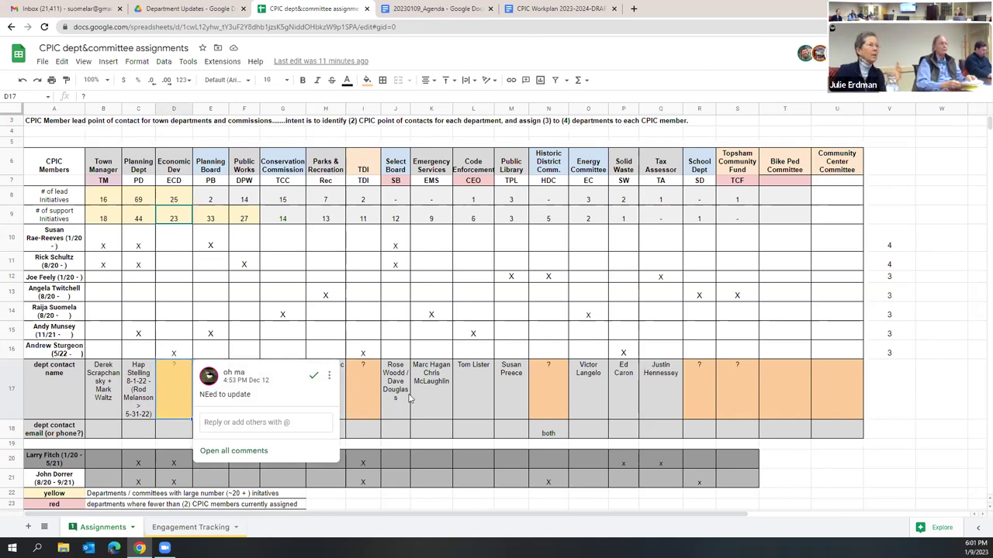
click(373, 393)
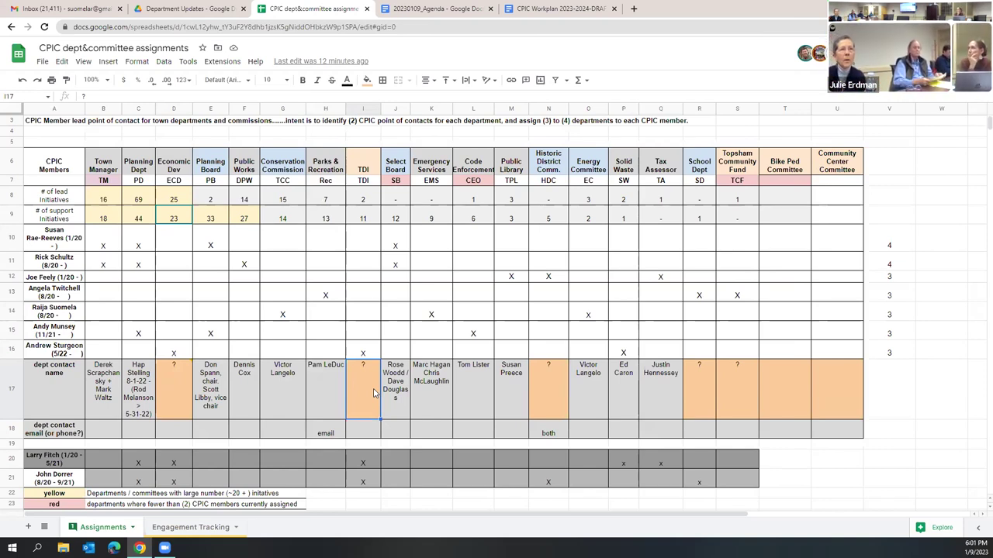
click(556, 400)
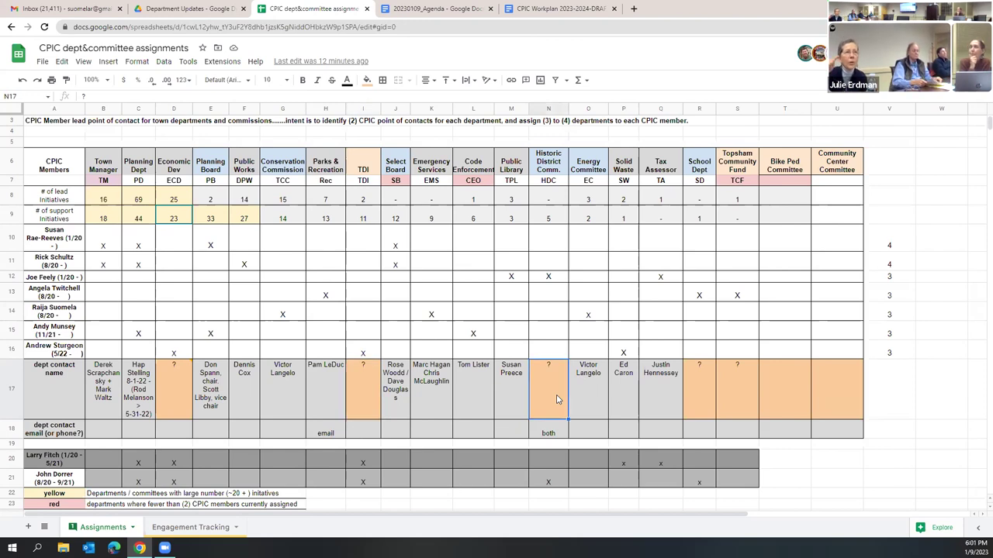
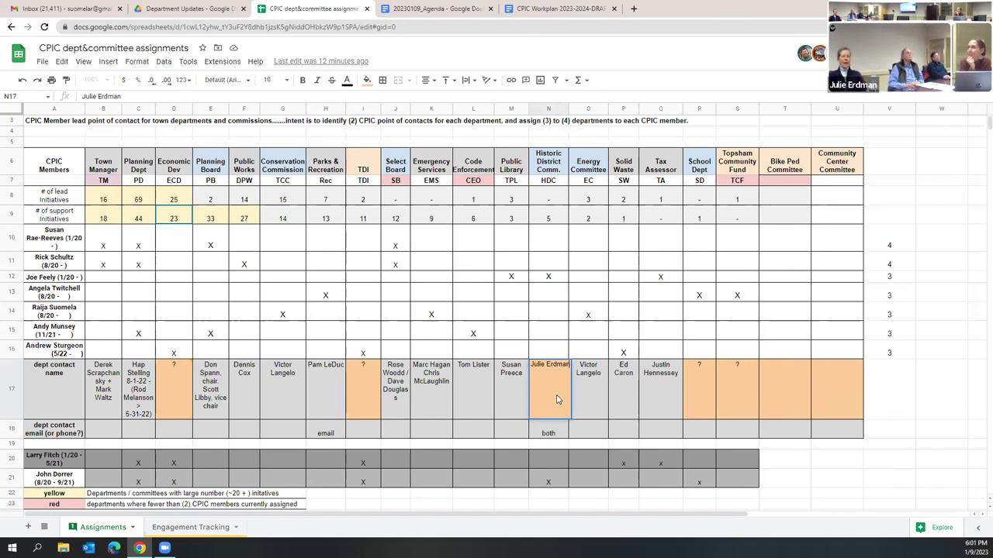
Step: Enter the new Historic District Comm. contact's name in N17 and shade the cell light gray
key(Return)
click(556, 400)
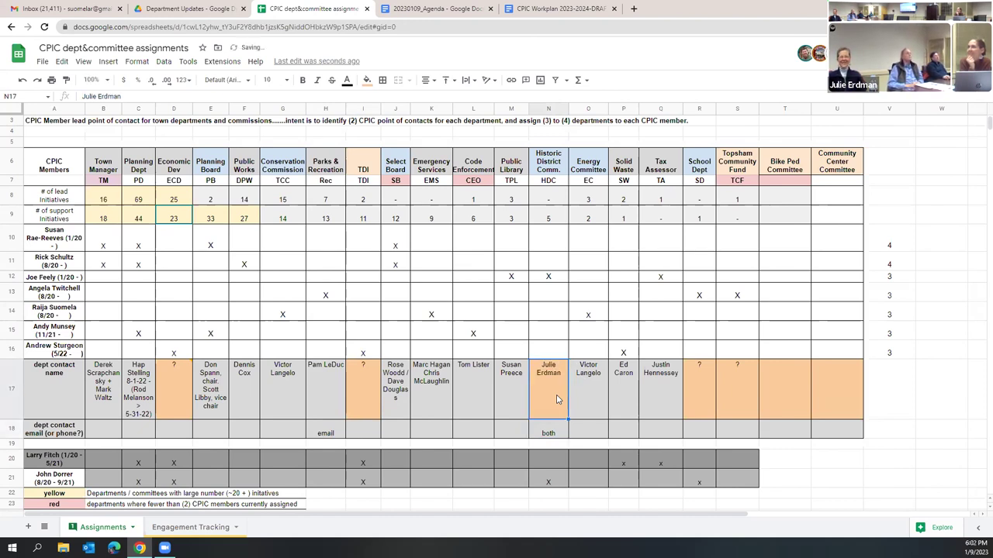
click(368, 80)
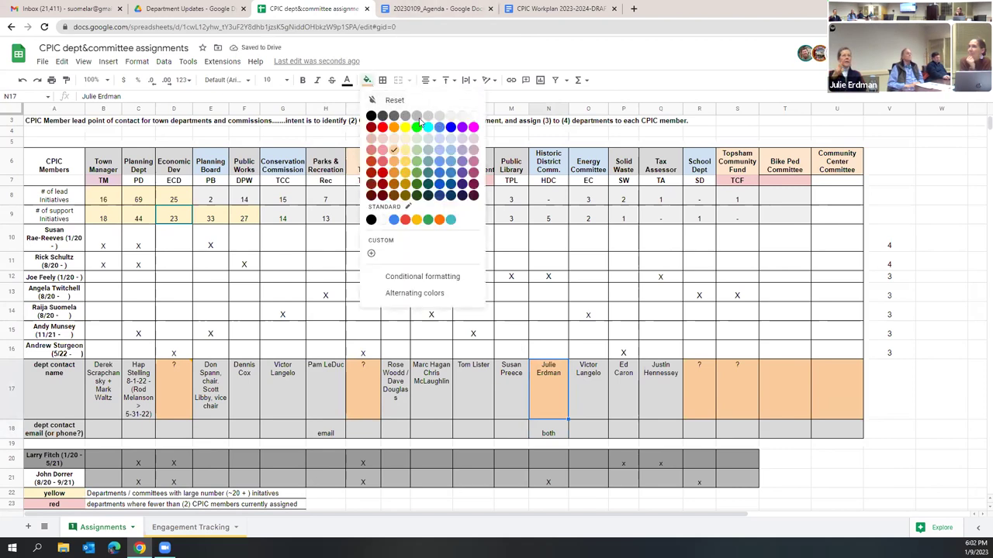
click(417, 116)
click(367, 81)
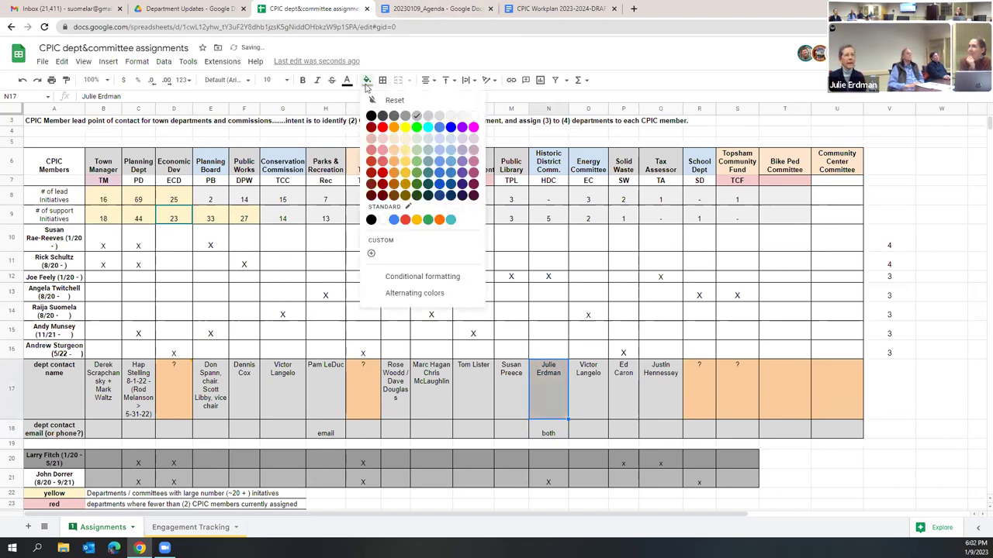
click(428, 115)
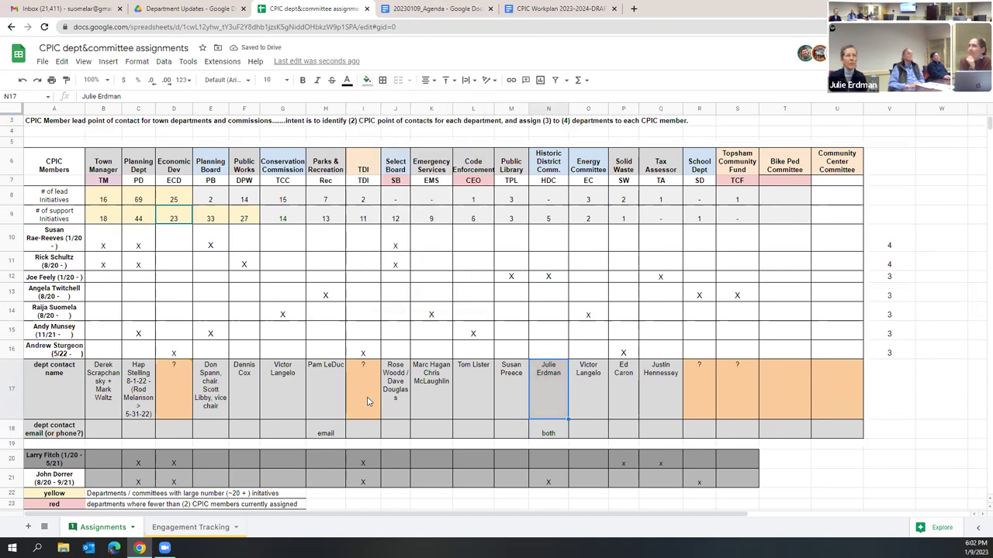
Step: Enter the new Bike Ped Committee contact's name in T17 and shade it light gray
click(788, 394)
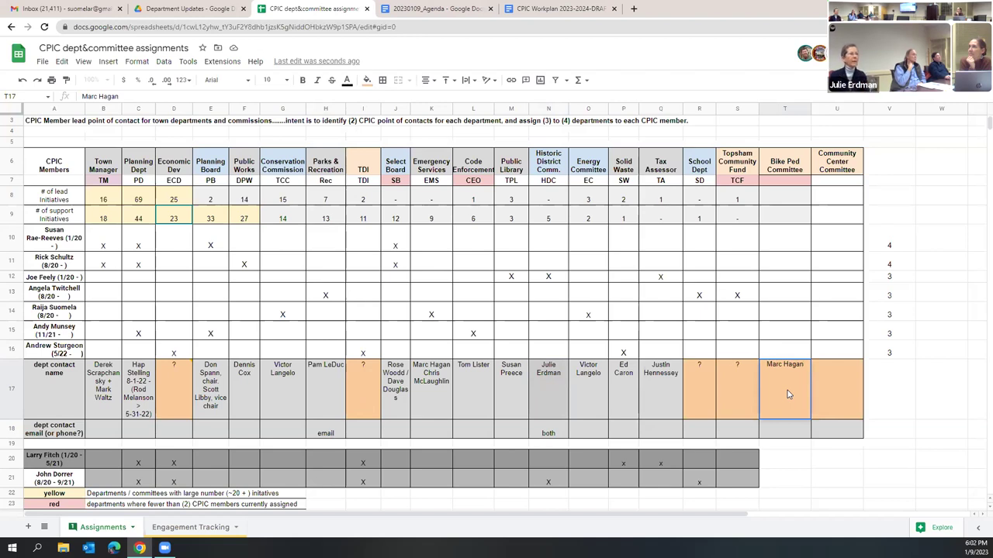
key(Tab)
click(787, 390)
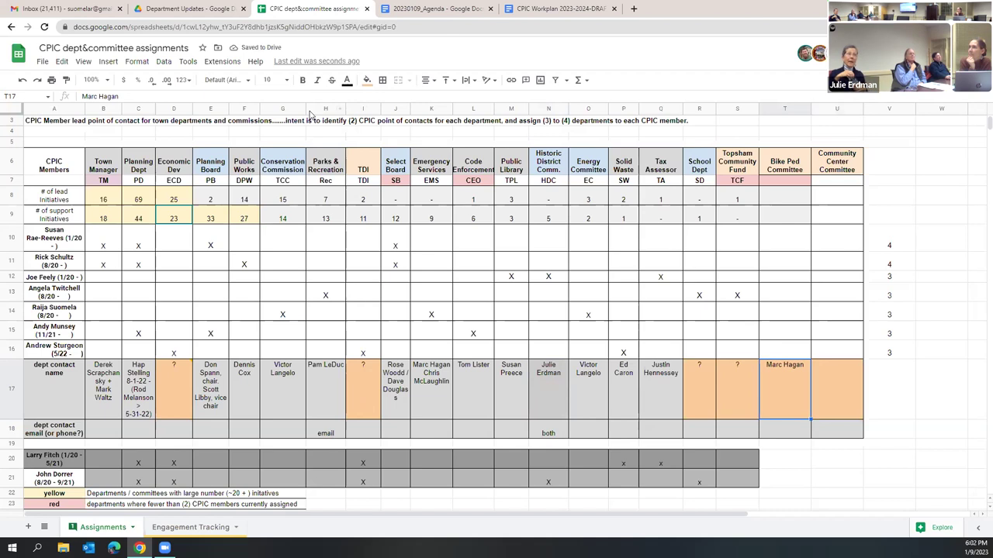
click(368, 80)
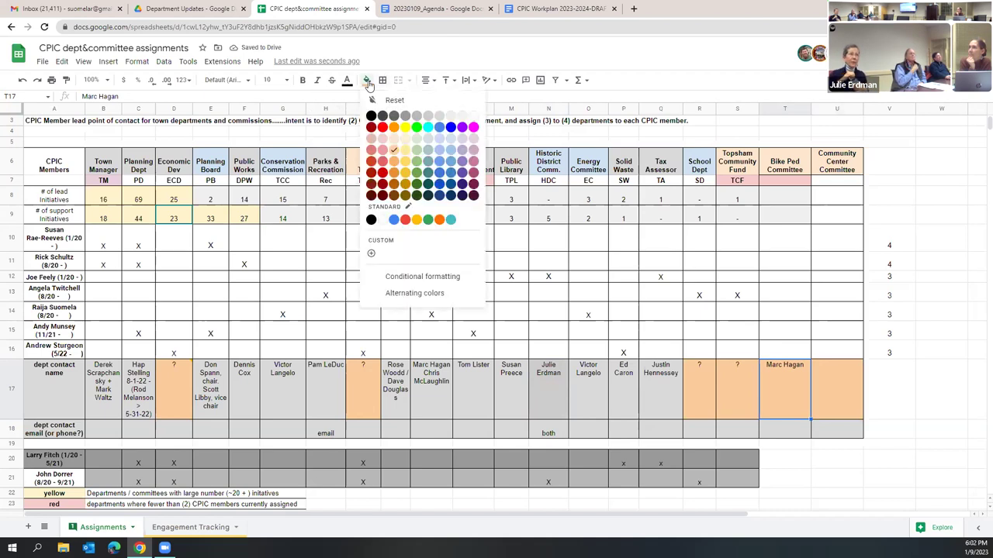
click(439, 117)
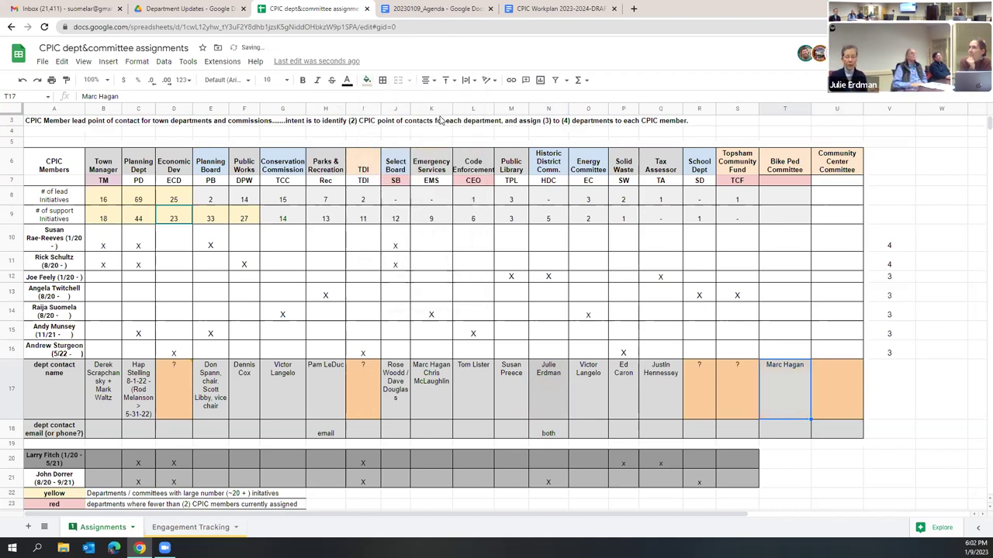
click(589, 403)
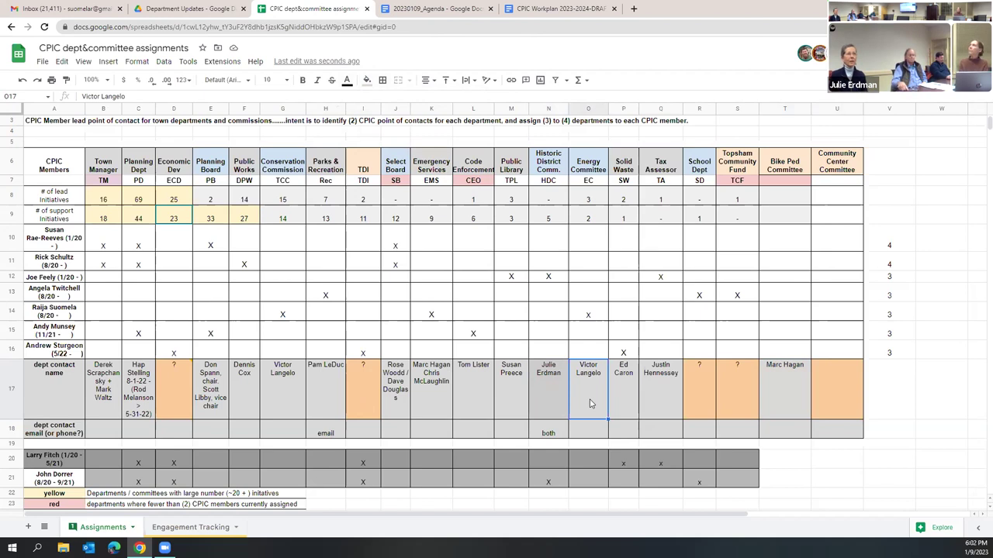
scroll(590, 404, up, 2)
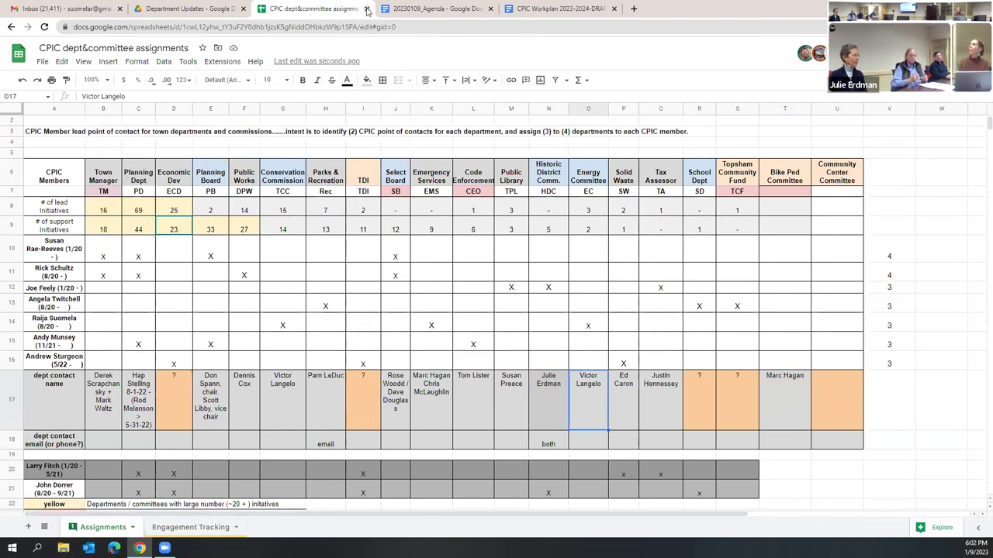
Step: Close the assignments spreadsheet and the 20230109_Agenda document
click(367, 9)
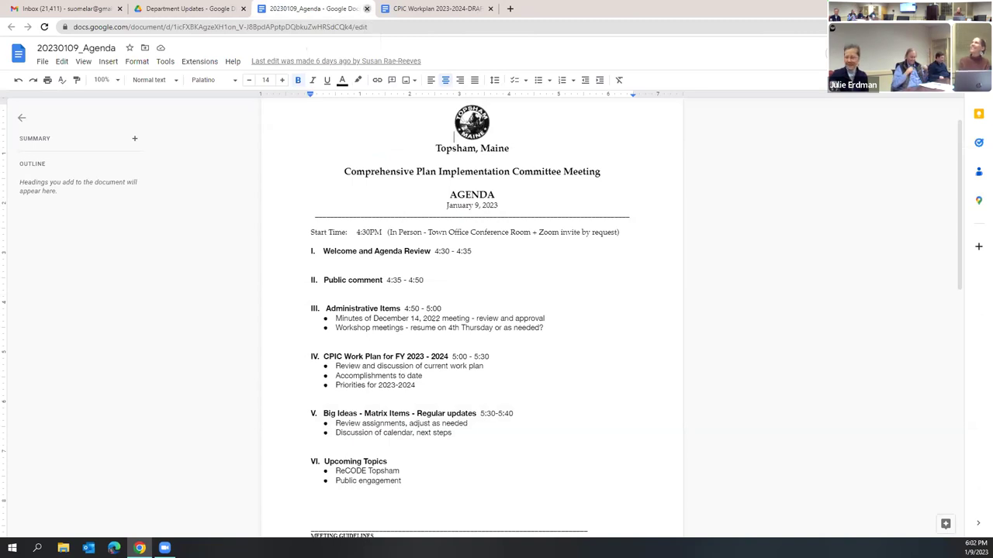
click(367, 8)
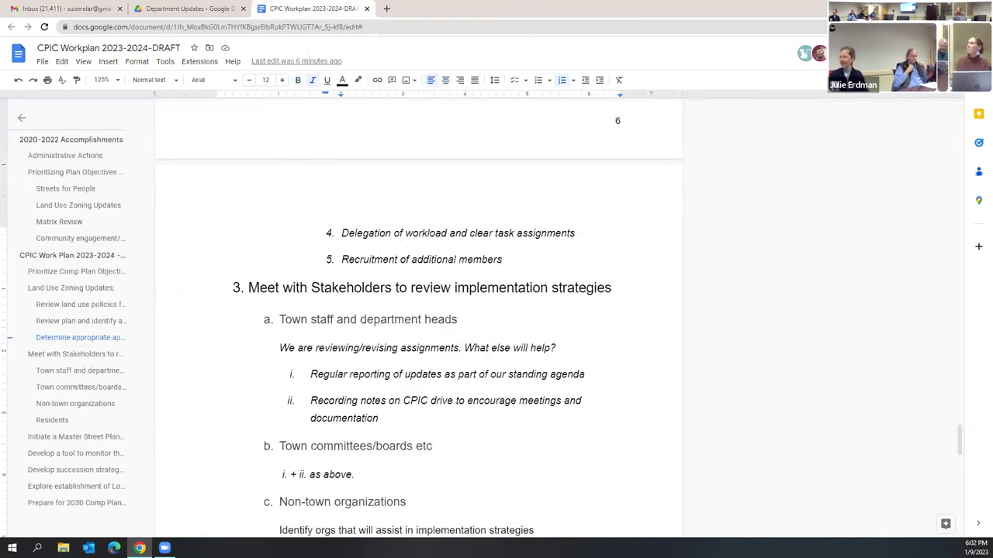